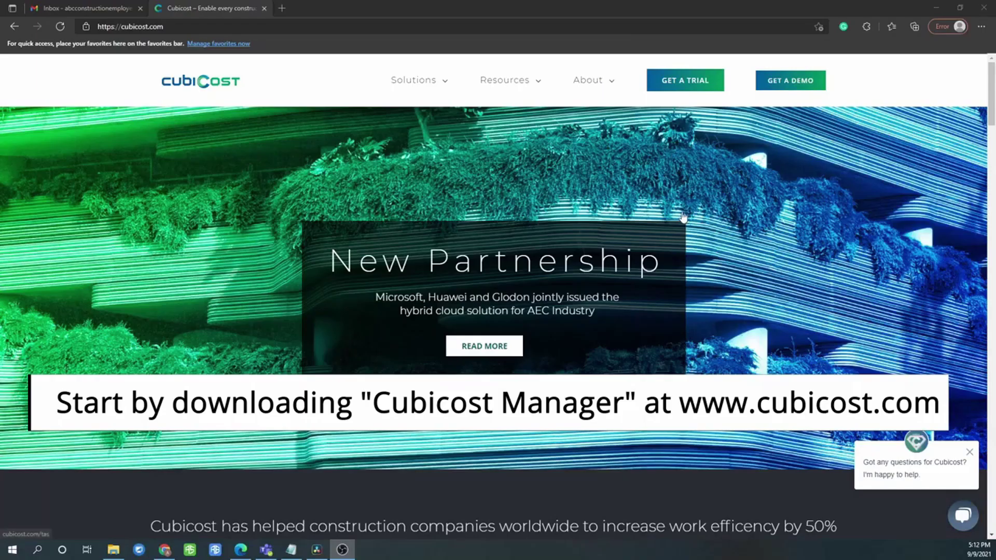
# Open the Resources menu on cubicost.com to reach the Downloads link
pyautogui.click(529, 92)
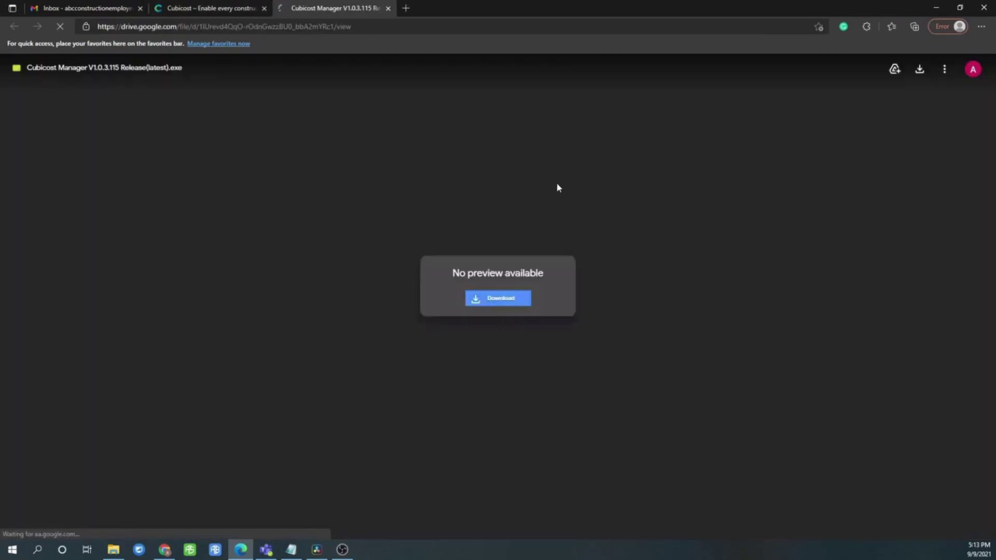
# Download the Cubicost Manager V1.0.3.115 Release(latest) installer from Google Drive, bypassing the virus-scan warning
pyautogui.click(458, 257)
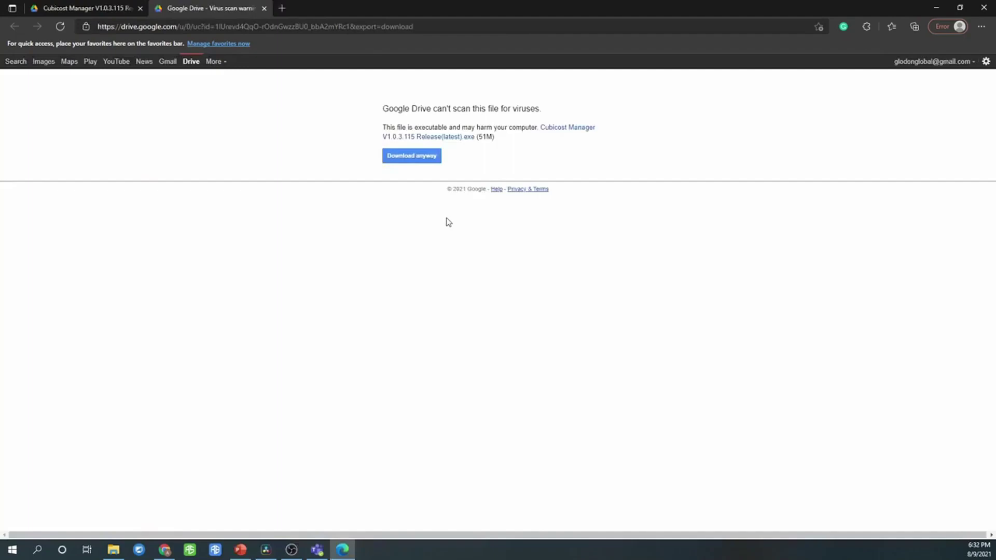
pyautogui.click(432, 157)
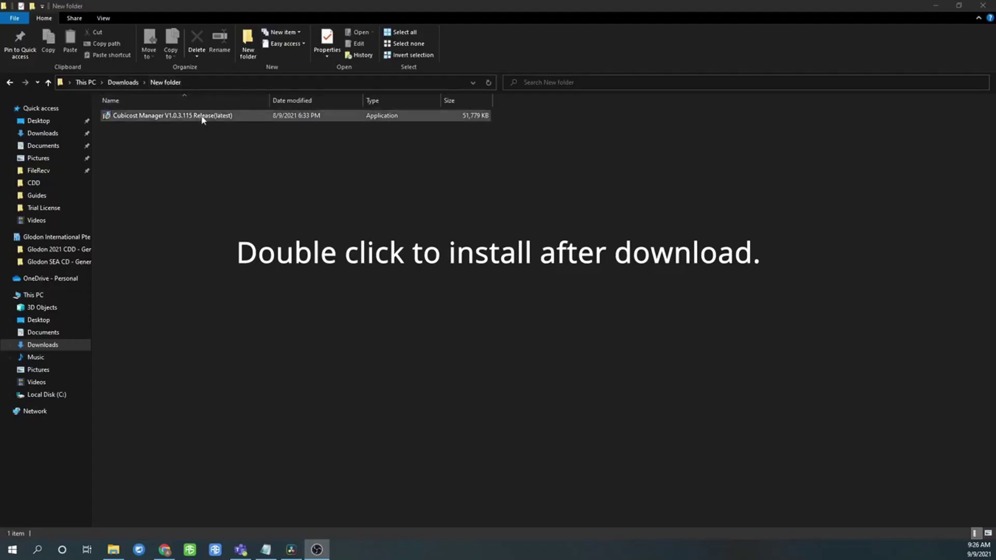
# Install Cubicost Manager into C:\Program Files (x86)\Cubicost after accepting the Glodon license, then start it
pyautogui.doubleClick(203, 117)
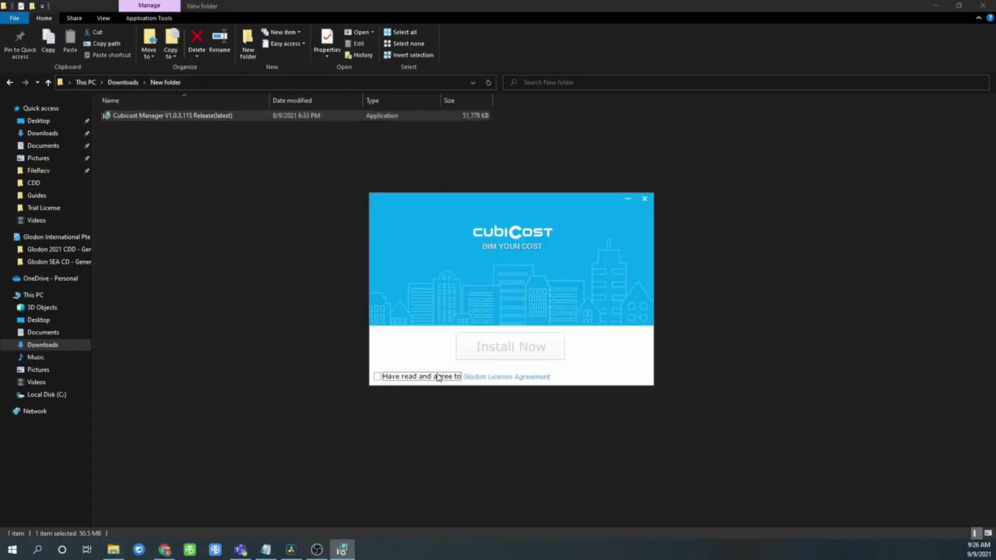
pyautogui.click(377, 377)
pyautogui.click(501, 349)
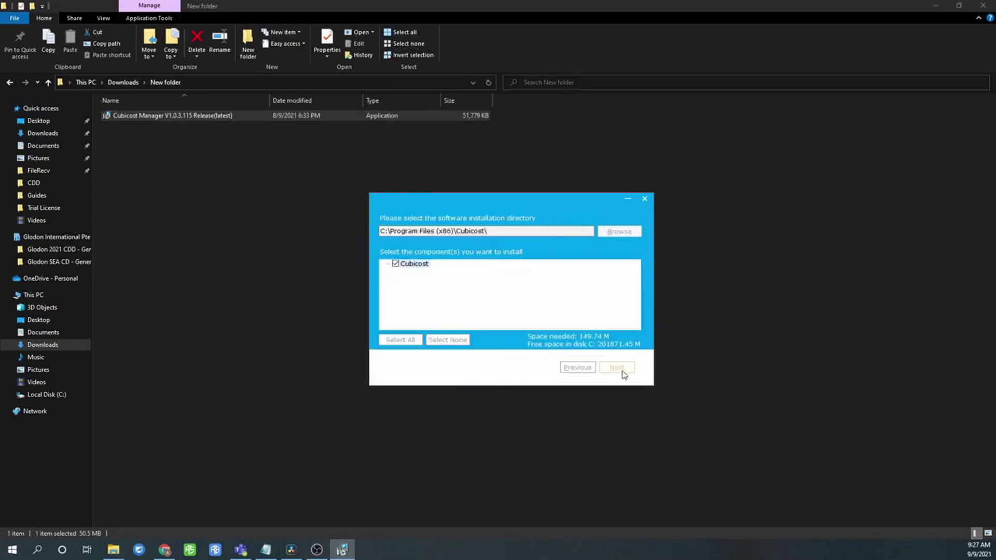
pyautogui.click(625, 372)
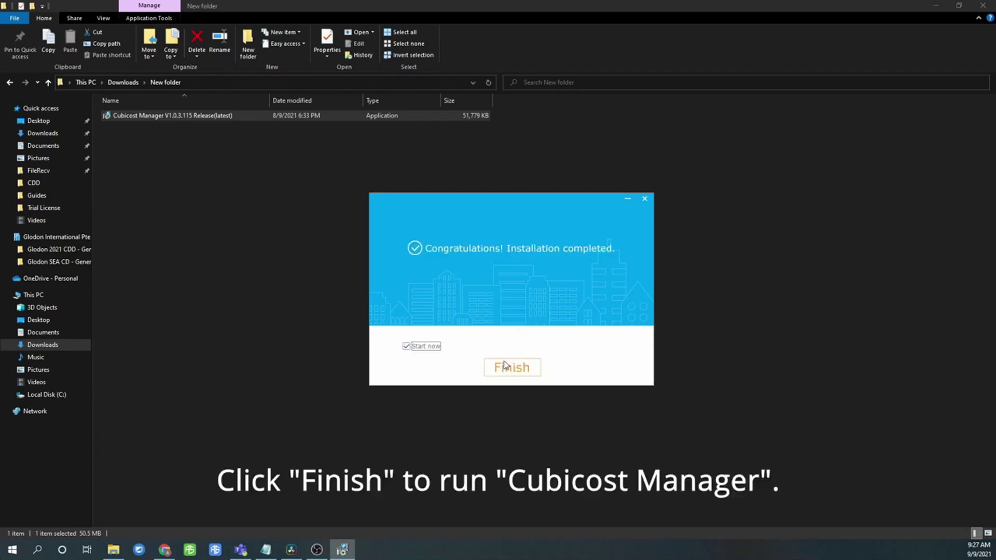
pyautogui.click(511, 368)
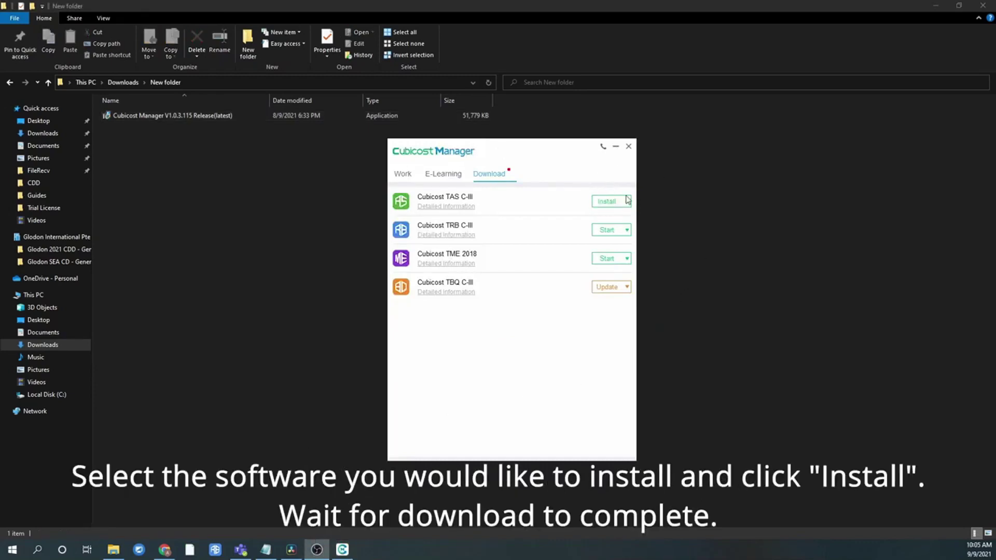
# Install Cubicost TAS C-III with its calculation-rule components, accepting the license agreement
pyautogui.click(612, 206)
pyautogui.click(612, 207)
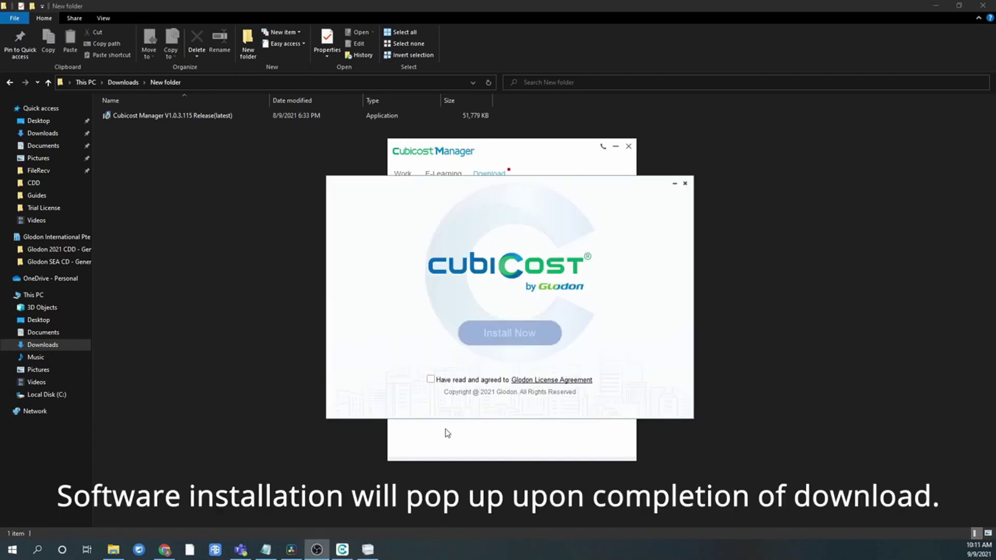
pyautogui.click(430, 379)
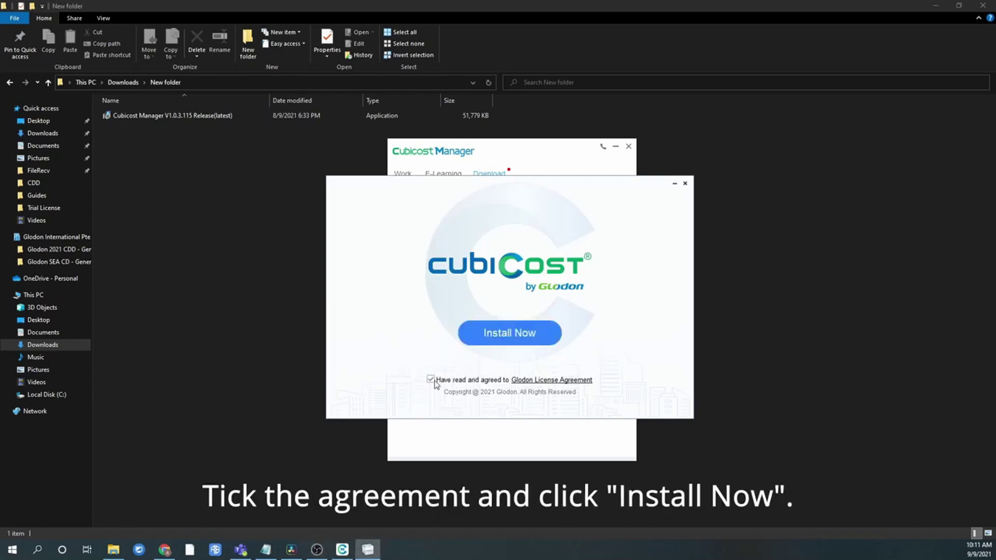
pyautogui.click(511, 335)
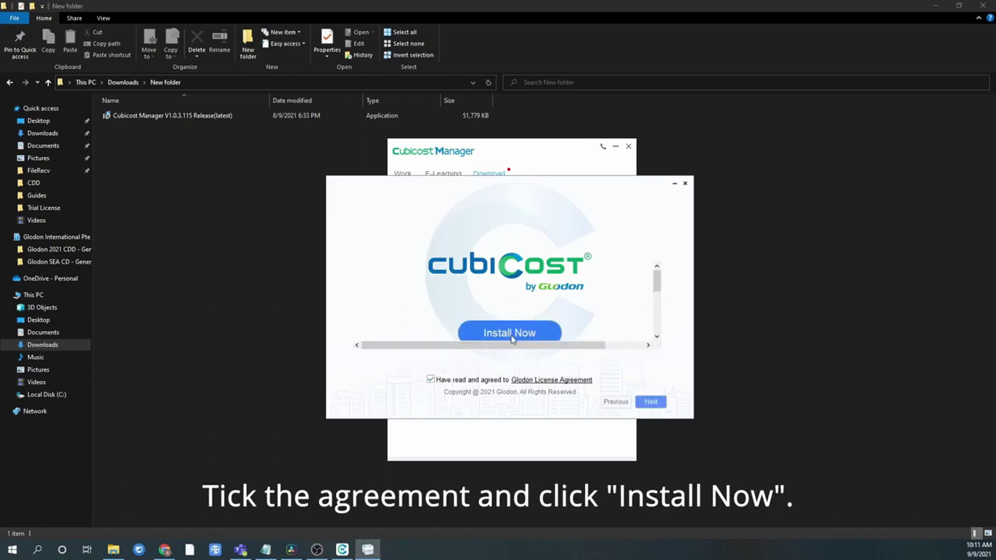
pyautogui.scroll(-5, 508, 314)
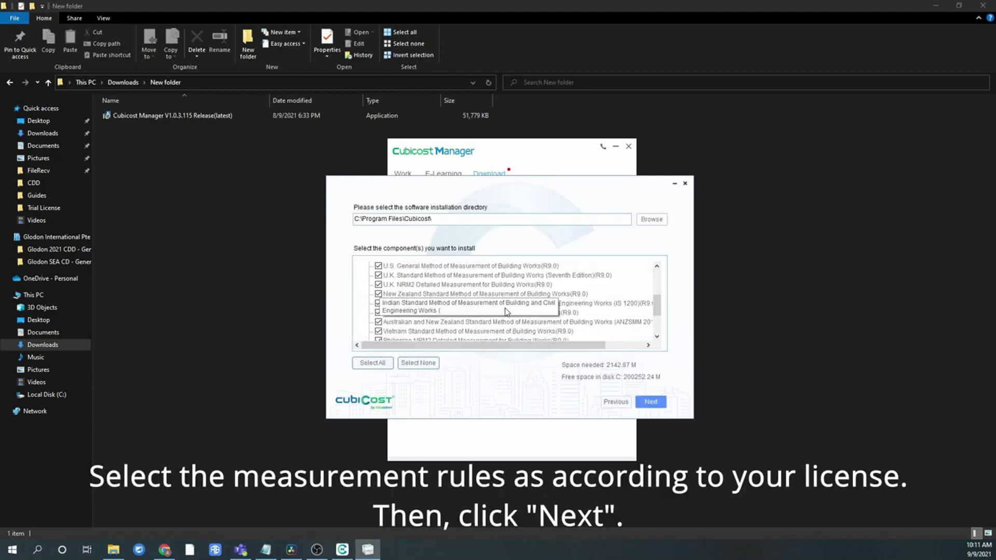
pyautogui.scroll(5, 443, 296)
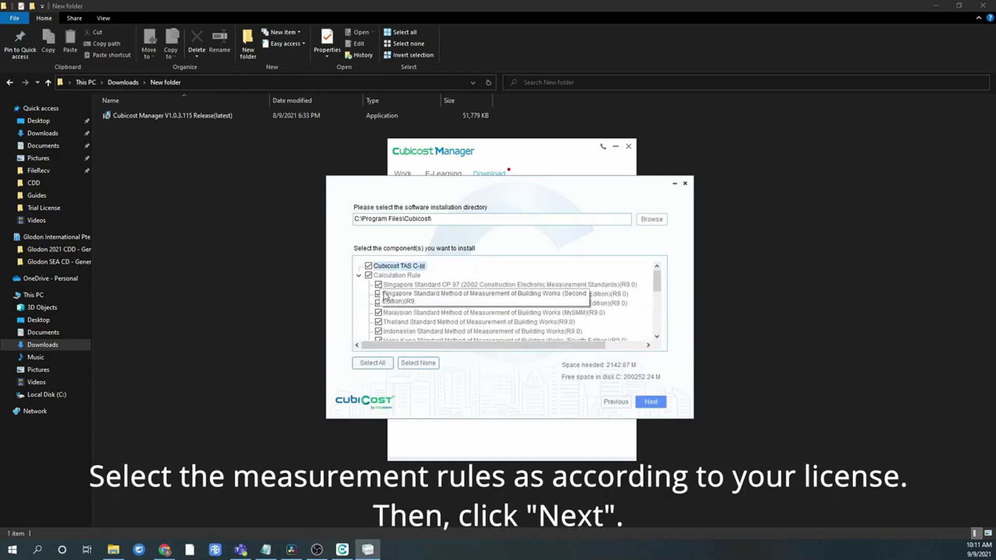
pyautogui.click(372, 276)
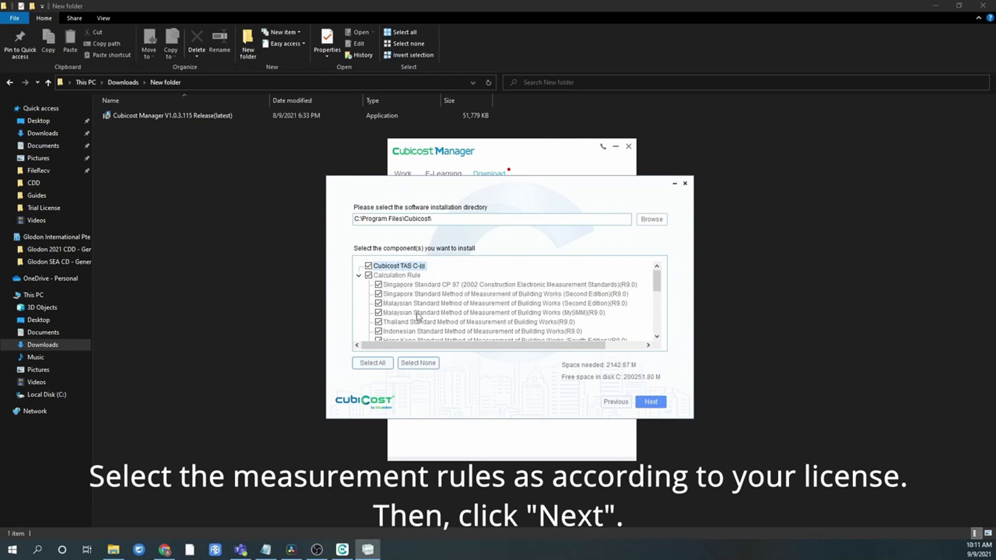
pyautogui.click(649, 402)
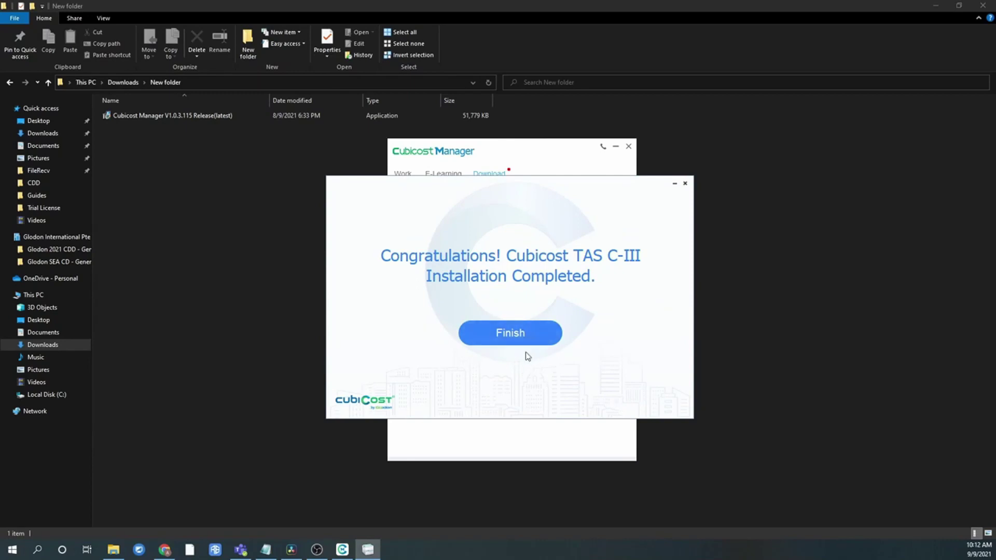
pyautogui.click(515, 333)
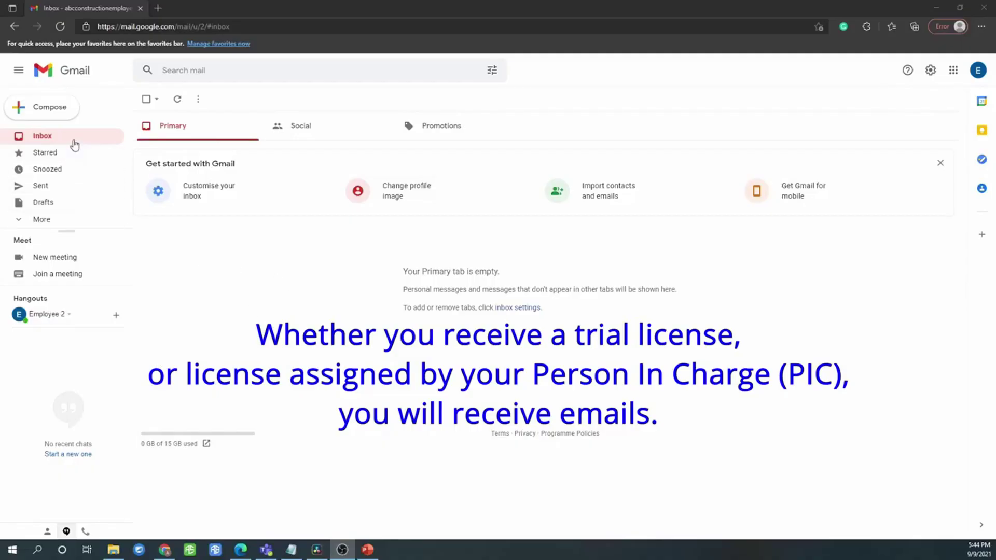
# Open the 'Welcome new account' email from Gmail's Spam folder
pyautogui.click(74, 145)
pyautogui.click(46, 222)
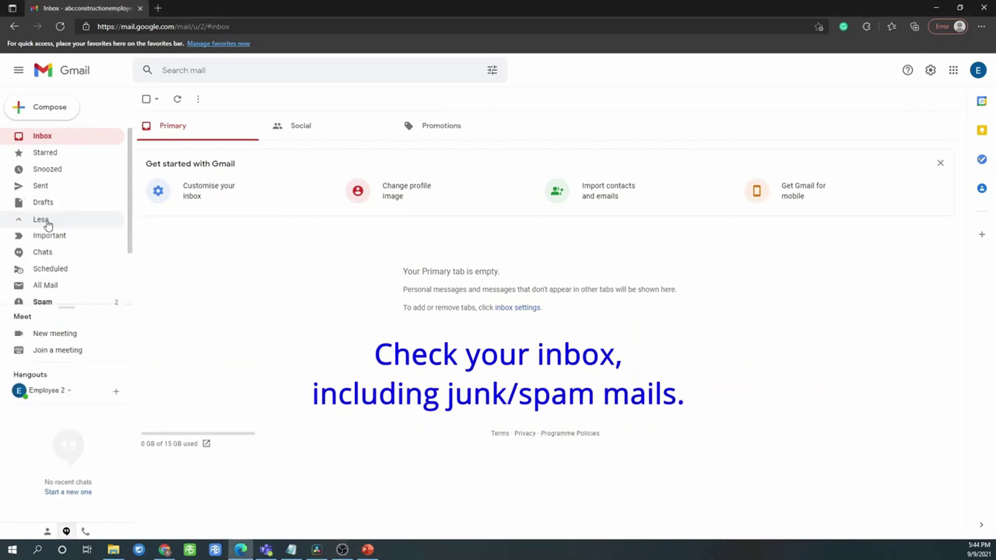
pyautogui.scroll(-2, 76, 269)
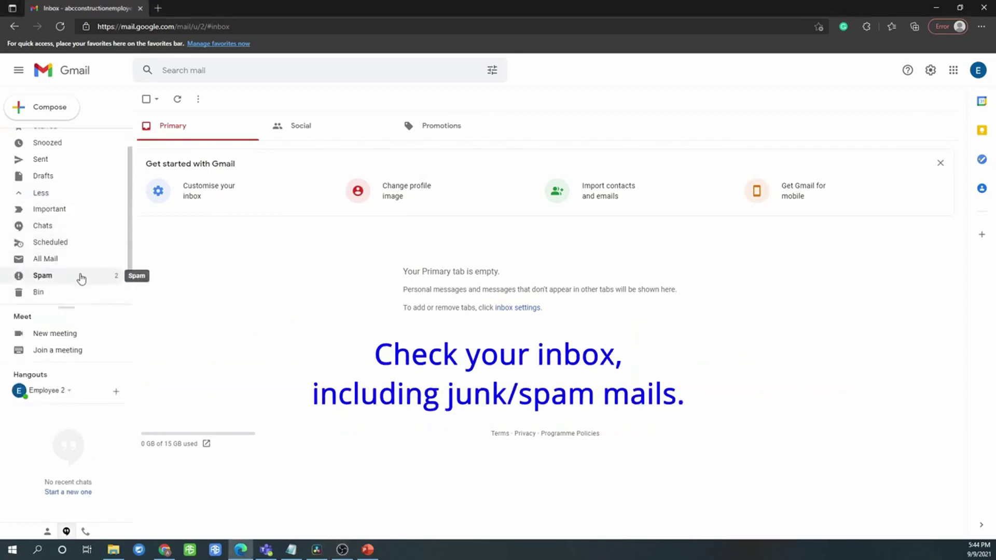
pyautogui.click(81, 278)
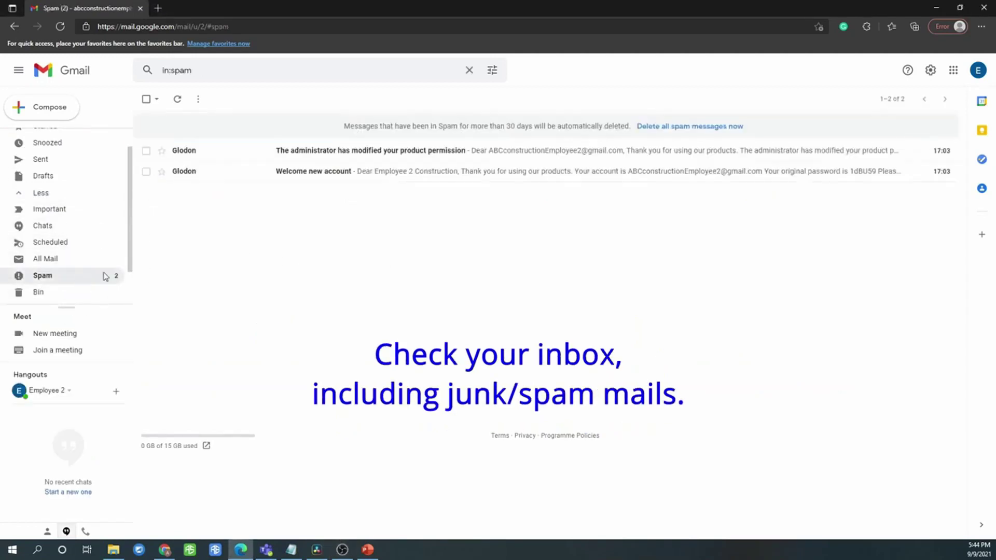
pyautogui.click(298, 176)
# Select the temporary password in the email and follow its Modify password link
pyautogui.scroll(-1, 298, 184)
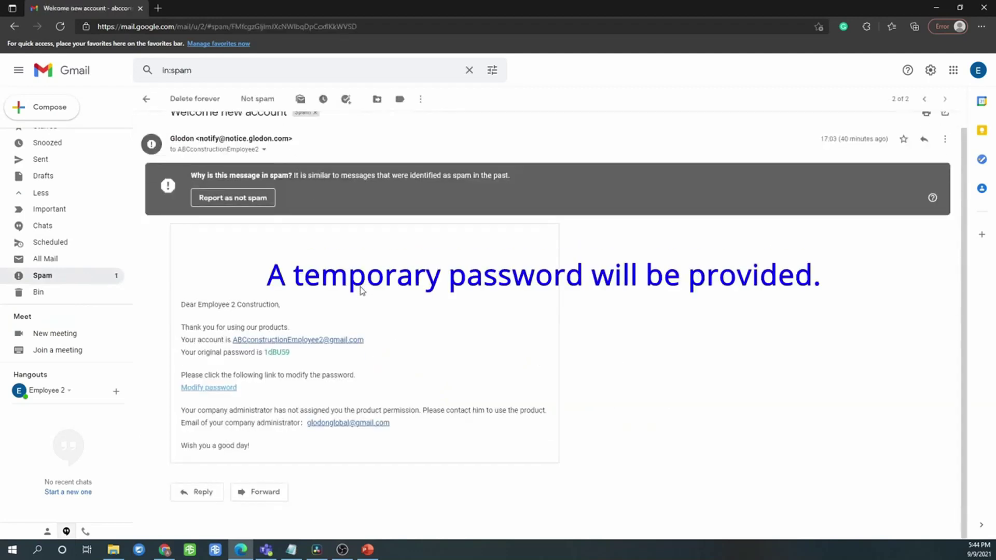
pyautogui.doubleClick(273, 352)
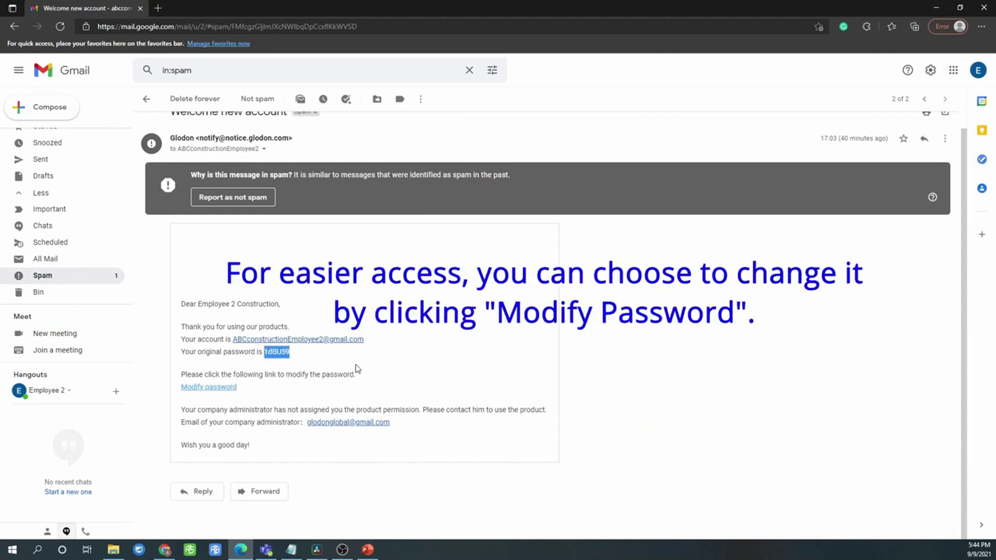
pyautogui.click(221, 388)
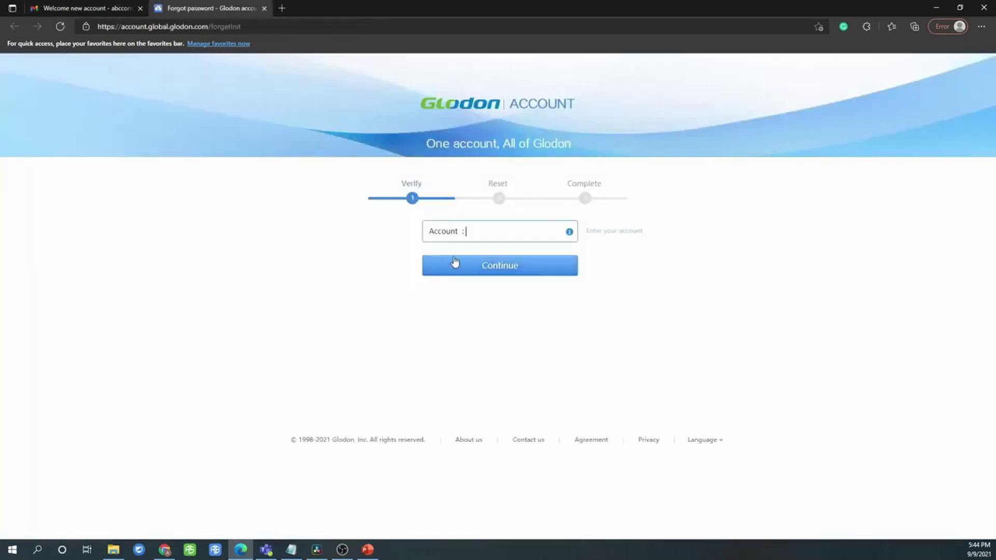
# Enter the employee account's e-mail address on the Forgot password page and continue
pyautogui.click(485, 236)
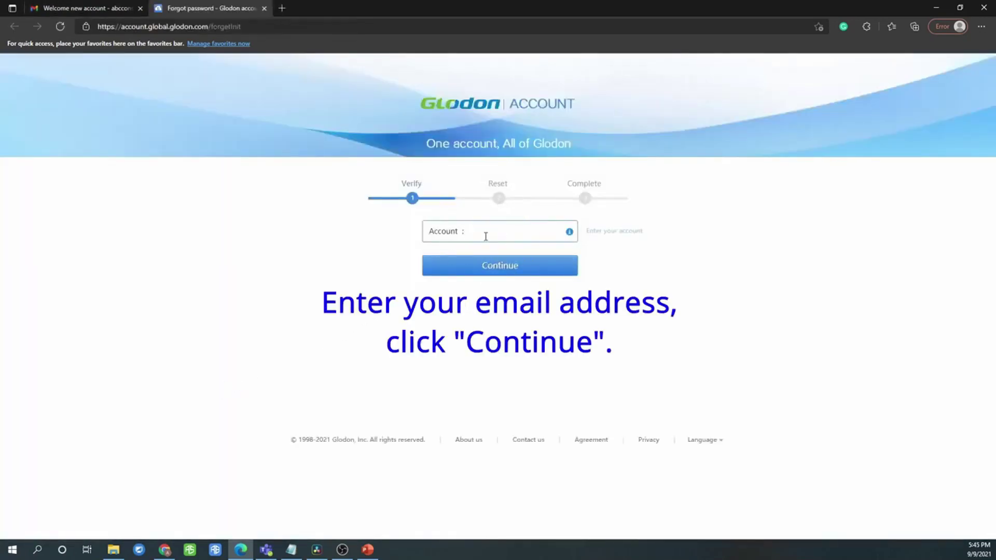
pyautogui.write('ABC')
pyautogui.press('Return')
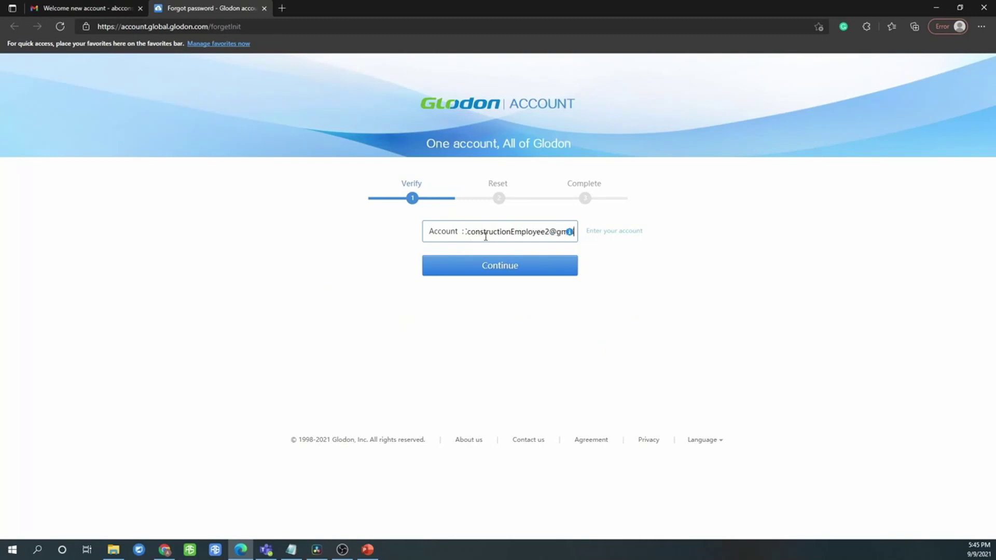
pyautogui.press('Return')
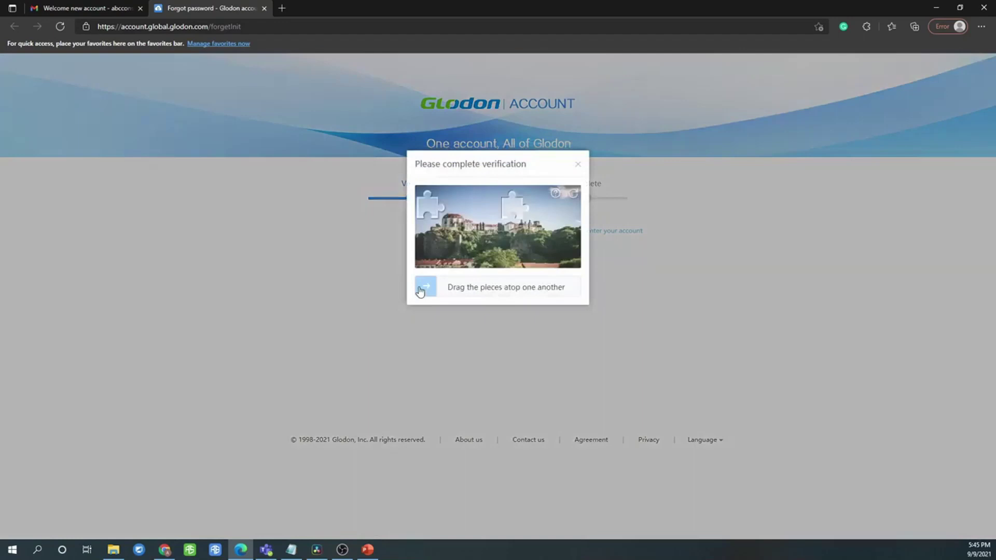
# Solve the slider puzzle, request recovery via e-mail, and dismiss the check-your-inbox notice
pyautogui.moveTo(426, 287); pyautogui.dragTo(512, 289)
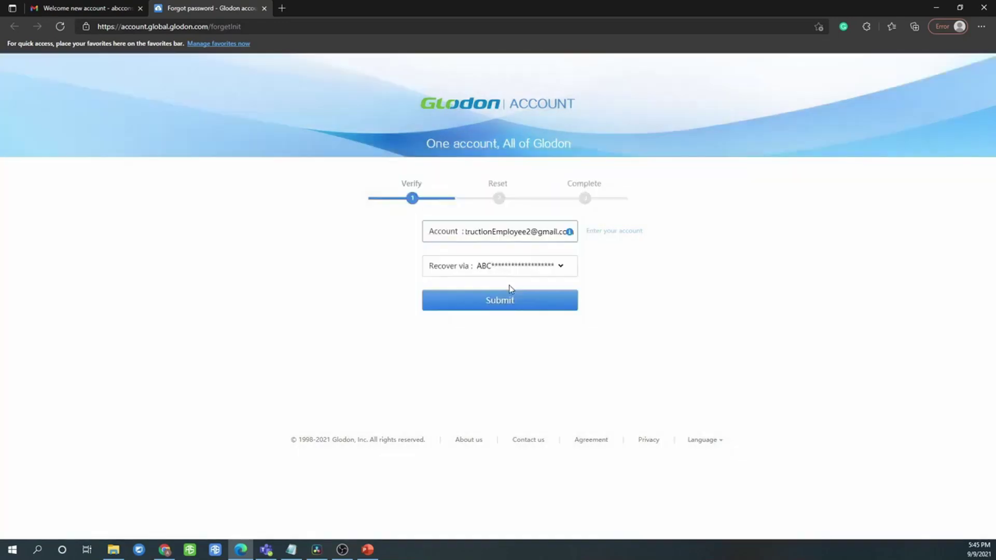
pyautogui.click(505, 309)
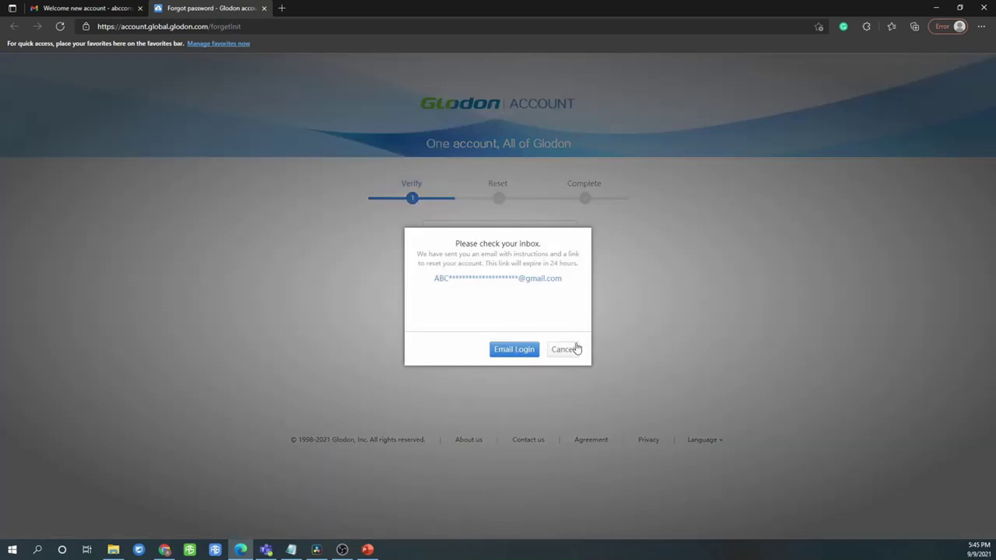
pyautogui.click(566, 349)
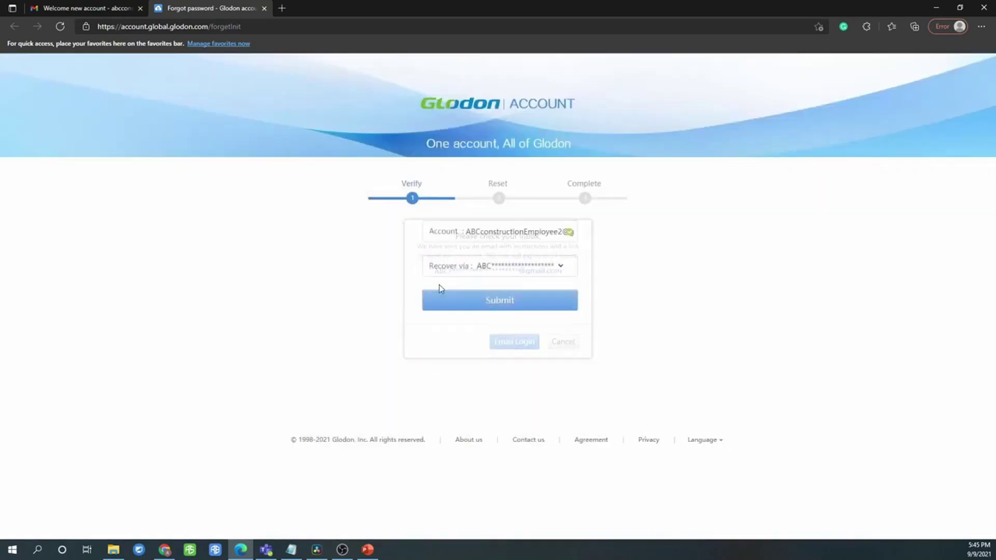
# Open the 'Glodon password reset' email from Spam and follow its Reset password link
pyautogui.click(264, 8)
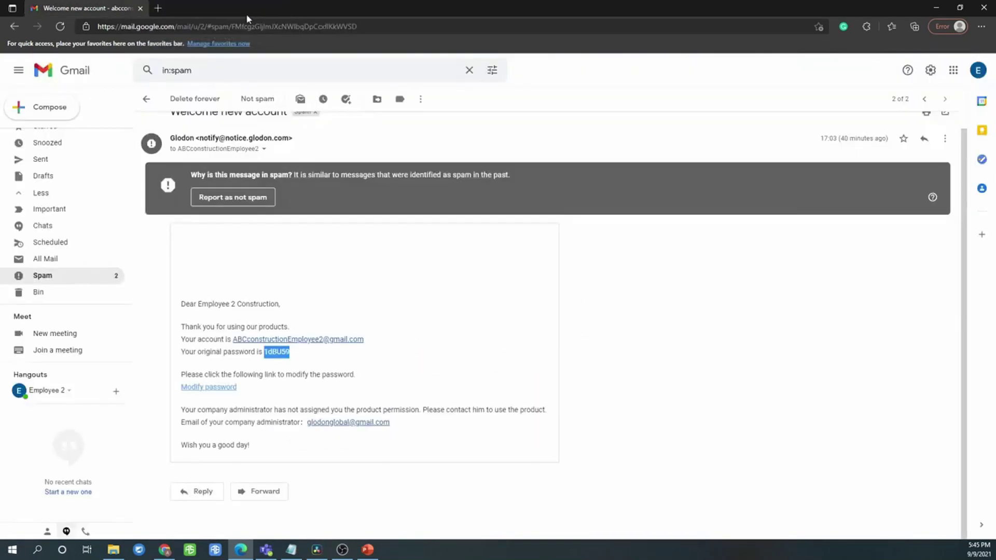
pyautogui.click(83, 280)
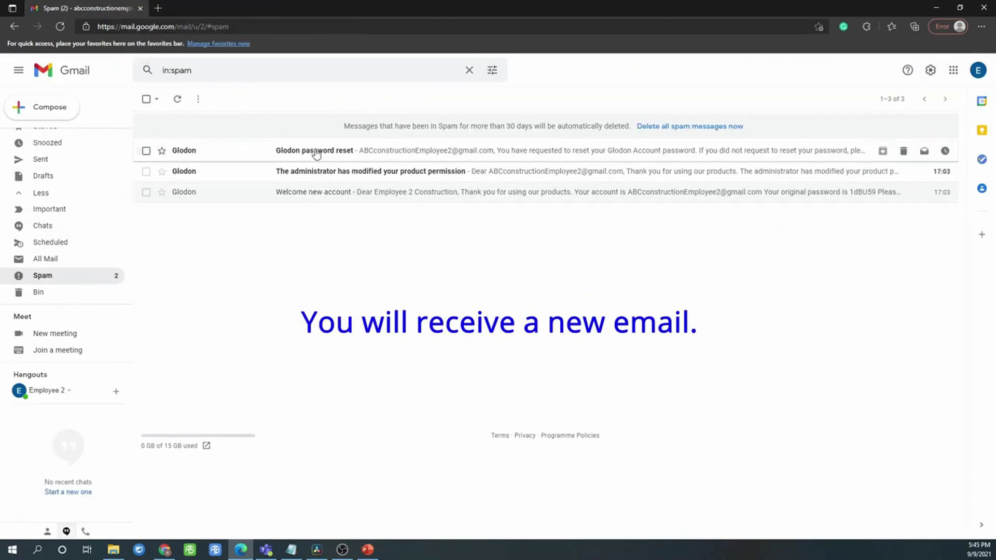
pyautogui.click(316, 153)
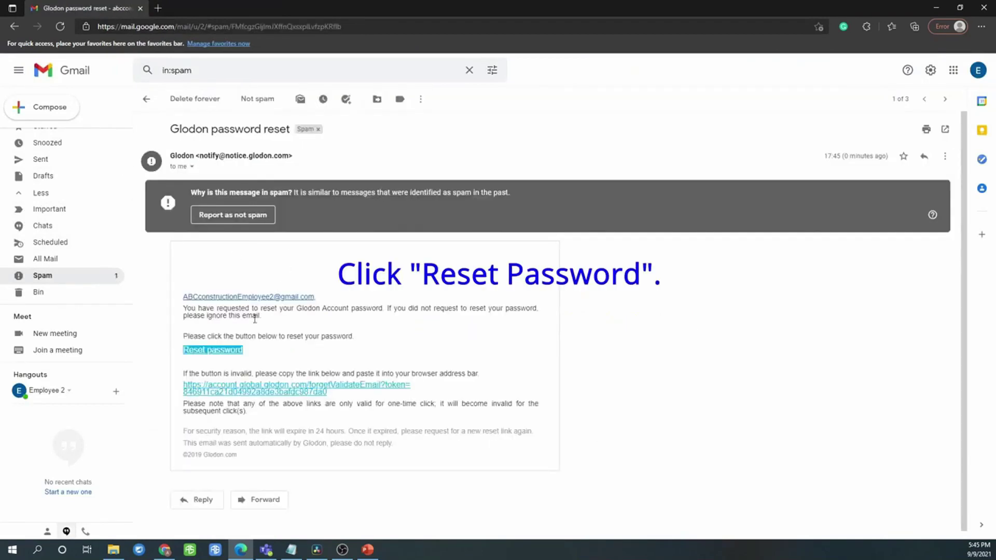
pyautogui.click(231, 351)
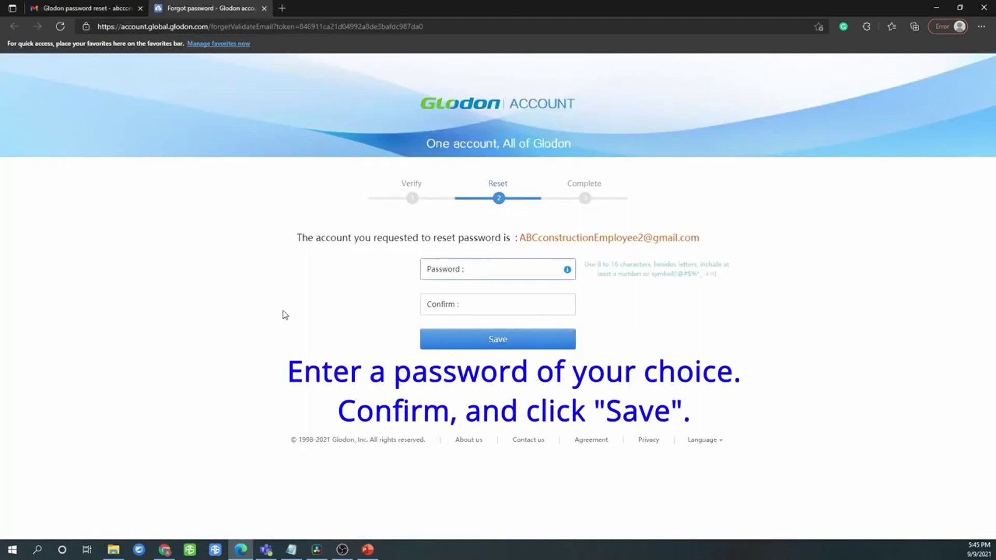
# Enter and confirm a new account password, save it, and close the reset page
pyautogui.write('•••••••••')
pyautogui.press('Tab')
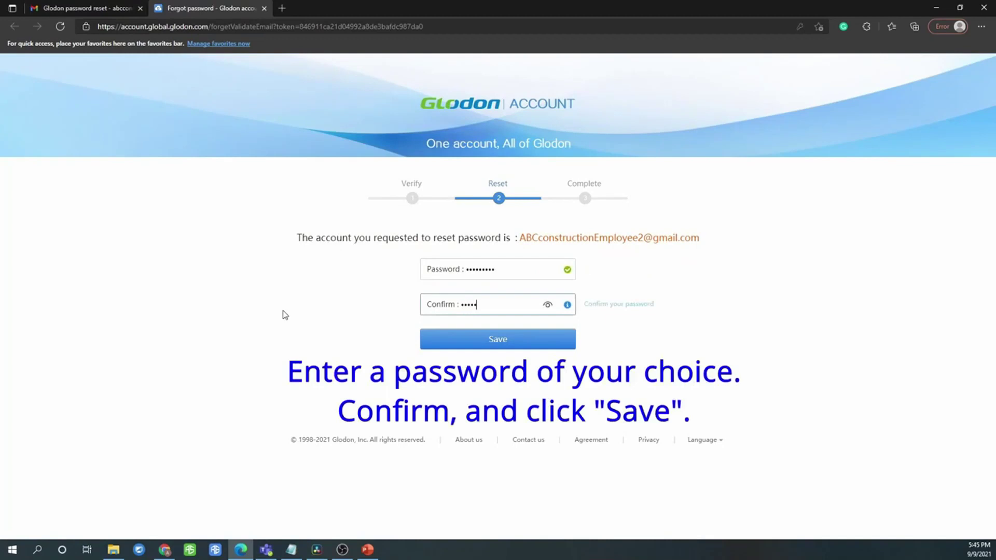
pyautogui.click(497, 339)
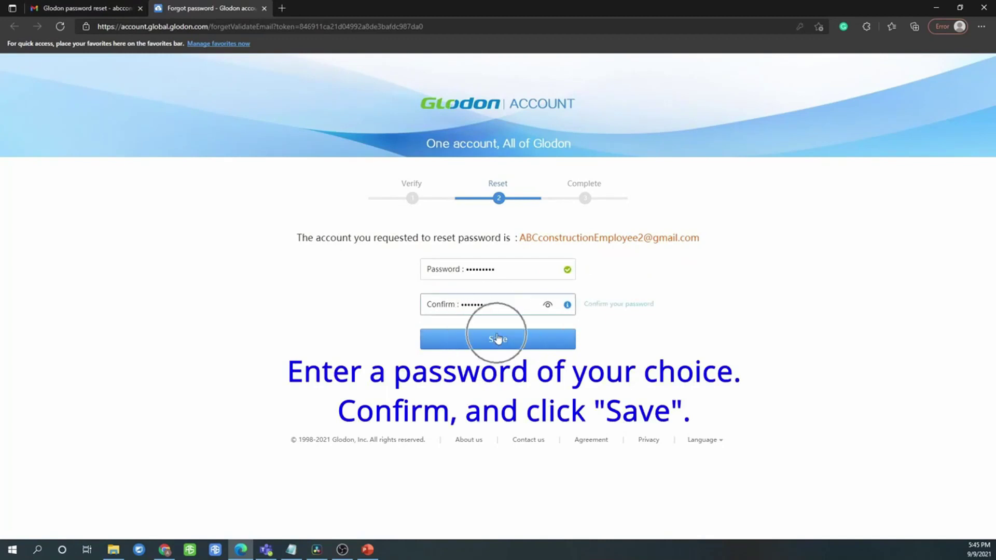
pyautogui.click(265, 9)
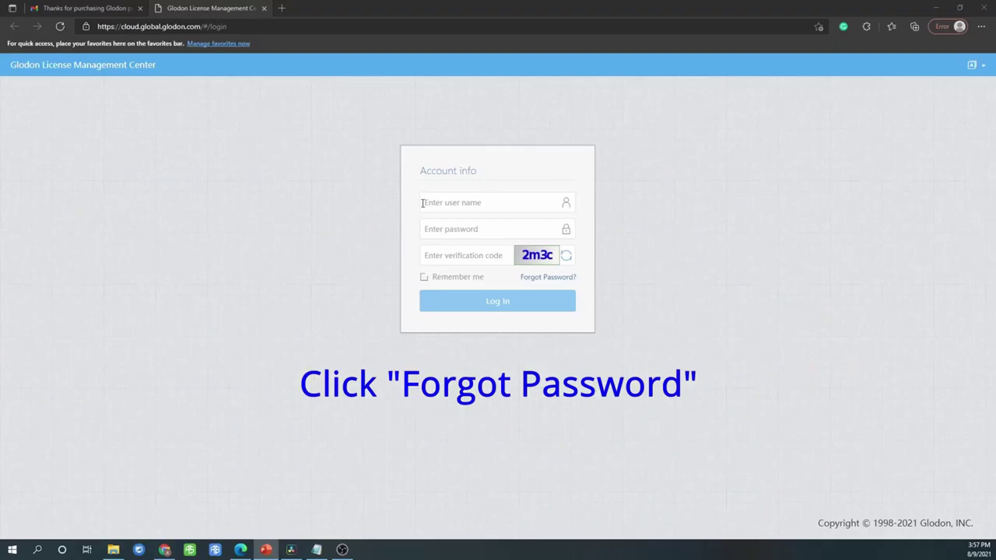
# Choose 'Forgot Password?' on the License Management Center login box
pyautogui.click(558, 283)
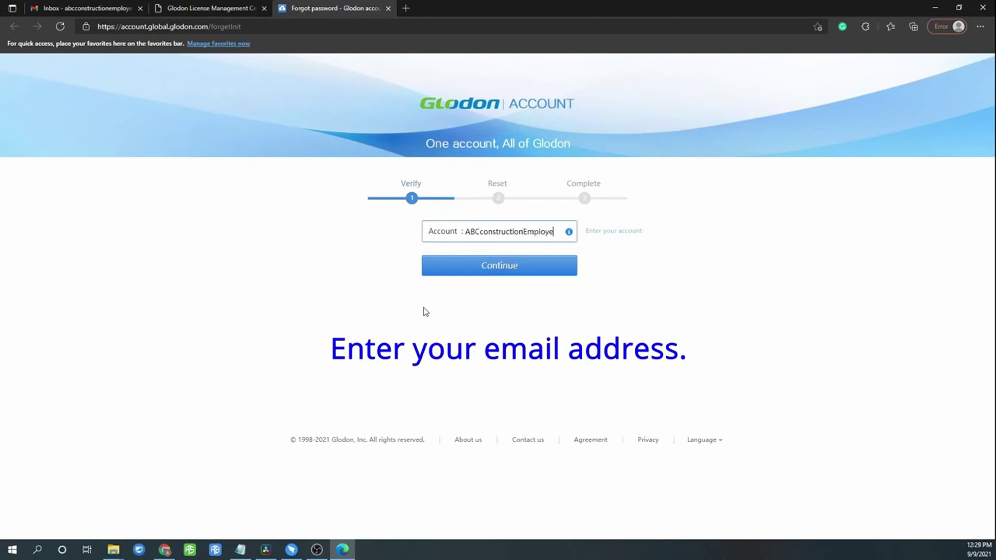
# Enter the employee account's e-mail, send a password-reset email to it, and dismiss the inbox notice
pyautogui.press('Return')
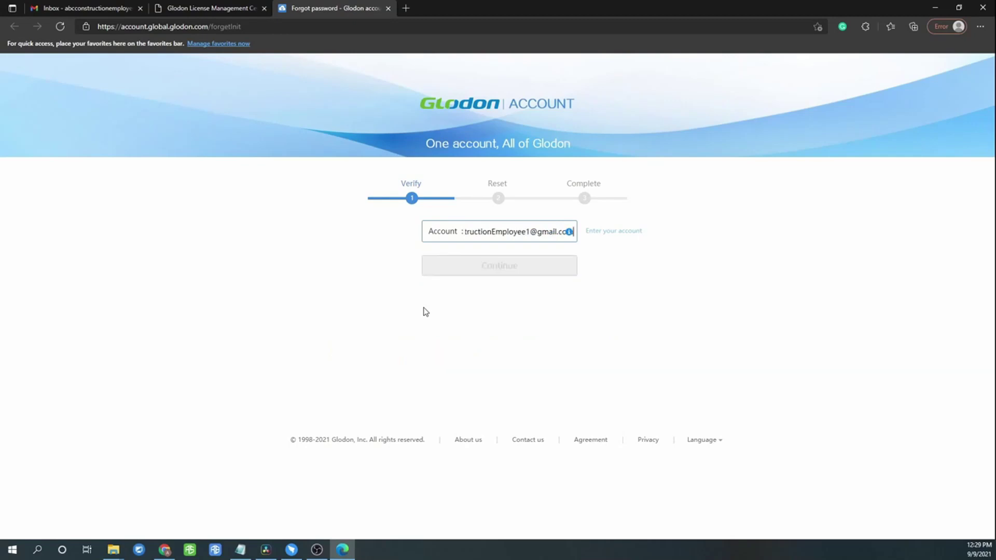
pyautogui.click(492, 306)
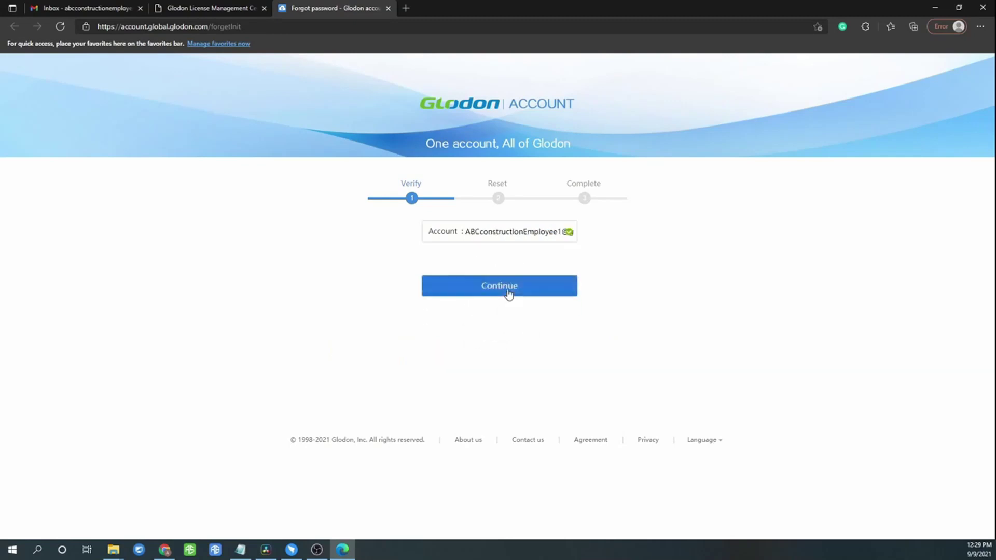
pyautogui.click(509, 295)
pyautogui.click(516, 305)
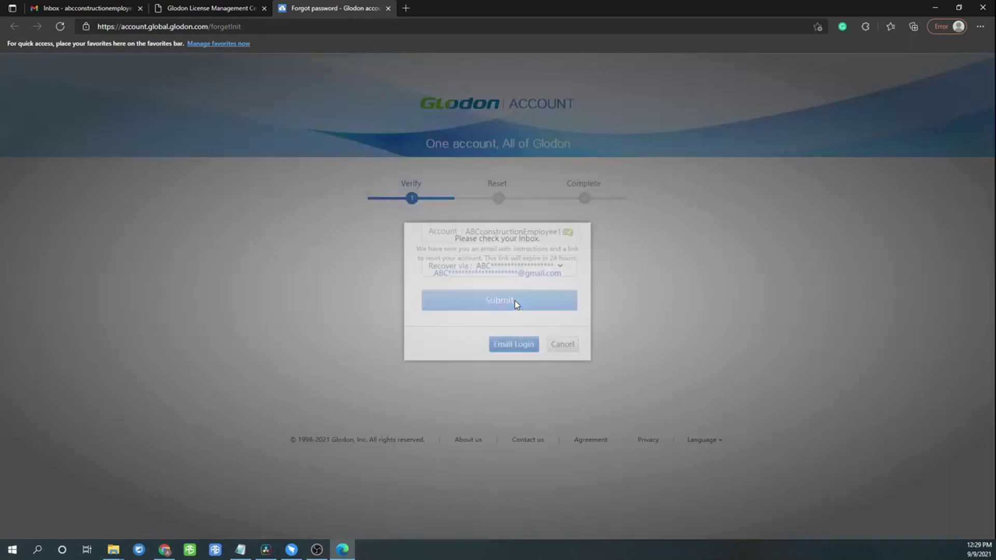
pyautogui.click(572, 354)
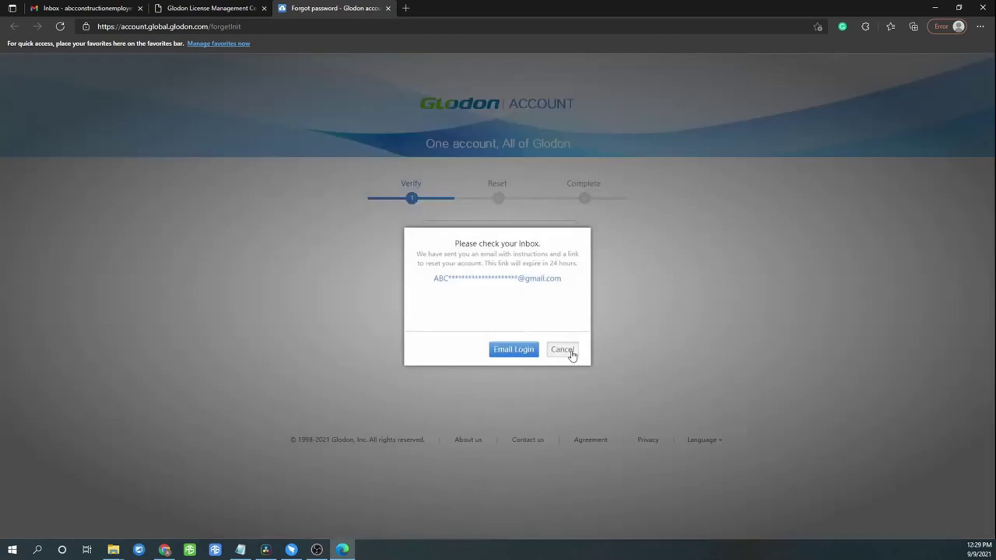
# Switch to Gmail and open the top 'Glodon password reset' message in the Spam folder
pyautogui.click(86, 7)
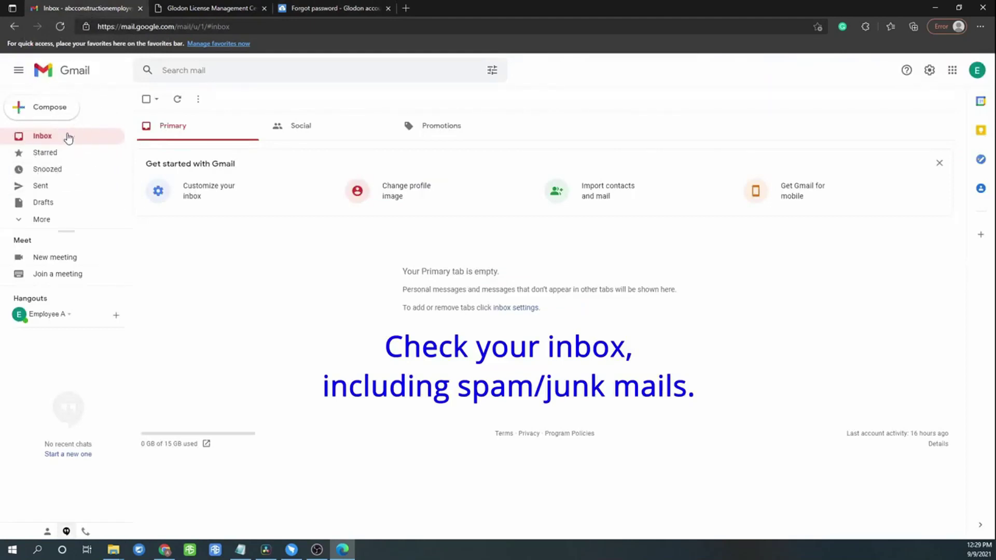
pyautogui.click(62, 223)
pyautogui.scroll(-1, 65, 234)
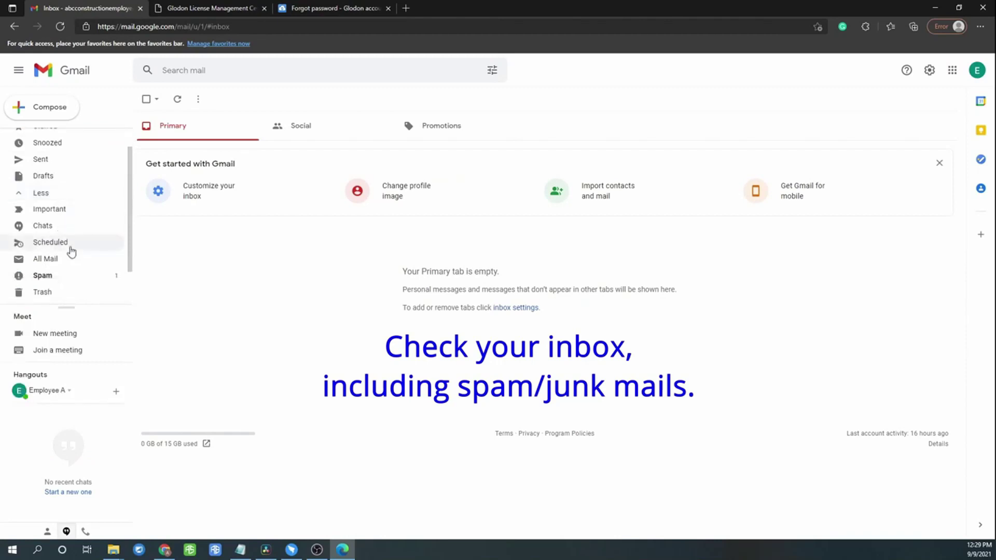
pyautogui.click(77, 276)
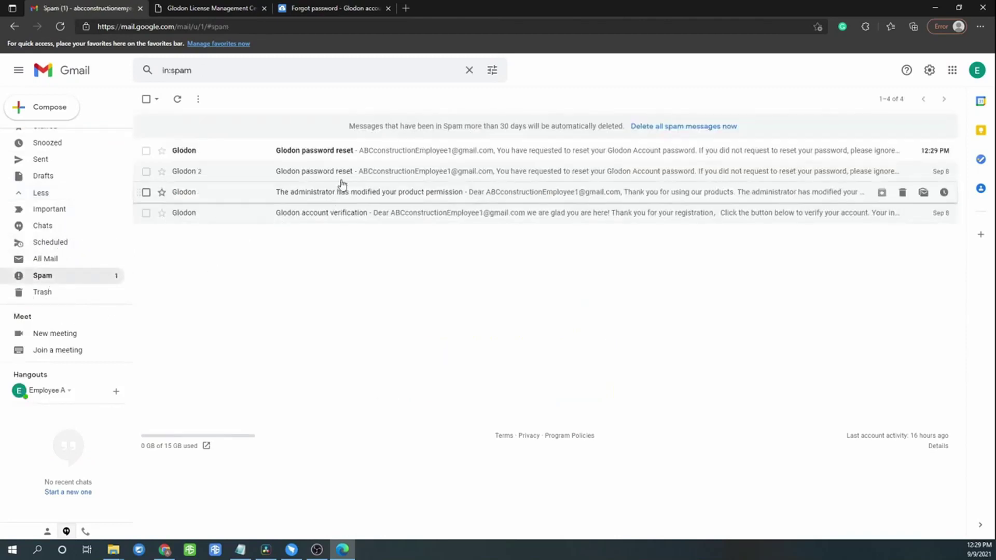
pyautogui.click(300, 153)
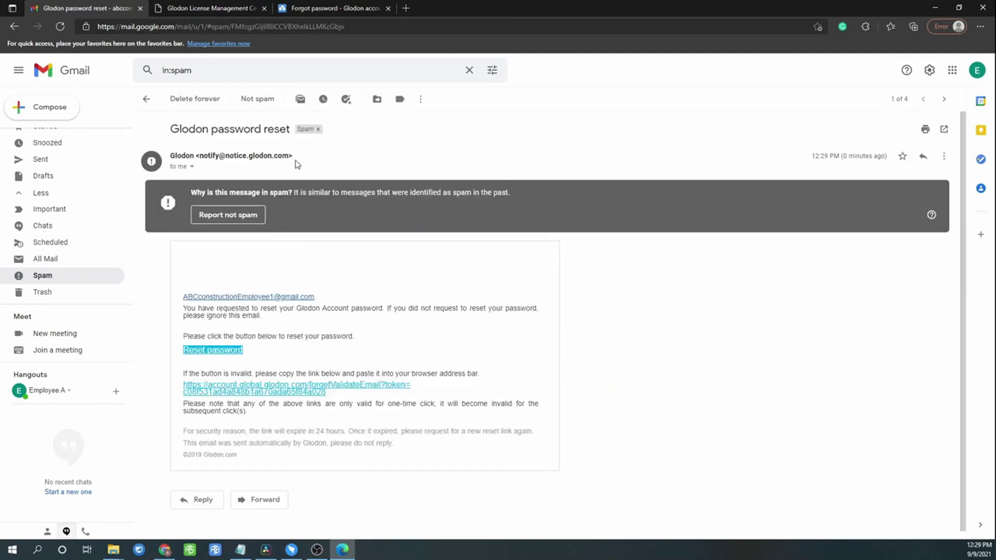
# Follow the email's reset link, enter and confirm the new account password, and save it
pyautogui.click(218, 353)
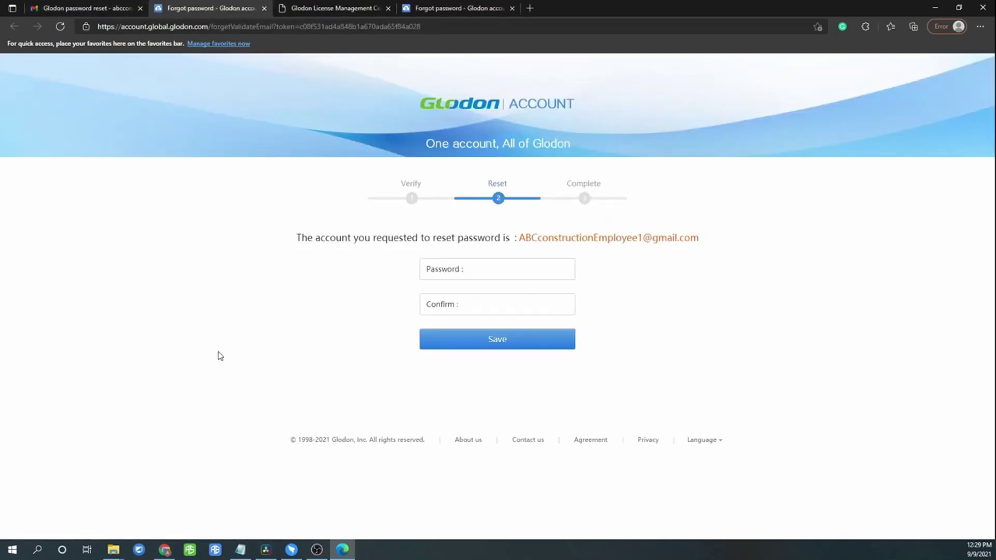
pyautogui.click(529, 271)
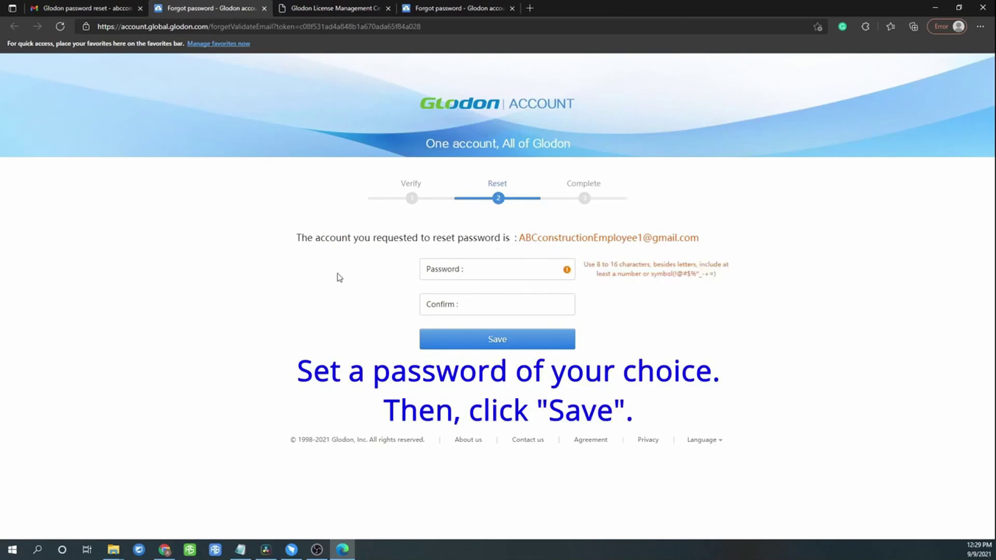
pyautogui.write('•••')
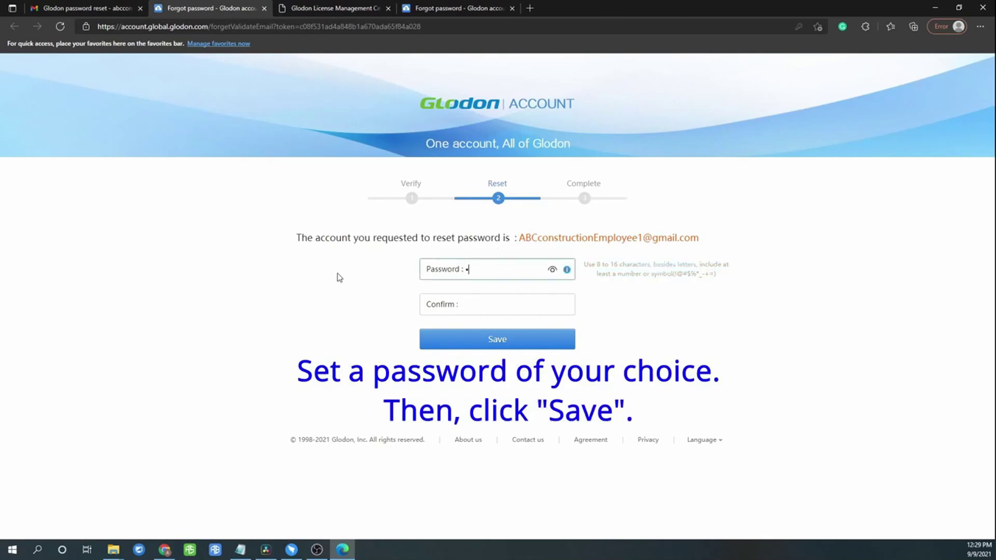
pyautogui.write('••••••••••')
pyautogui.press('Tab')
pyautogui.write('•••••')
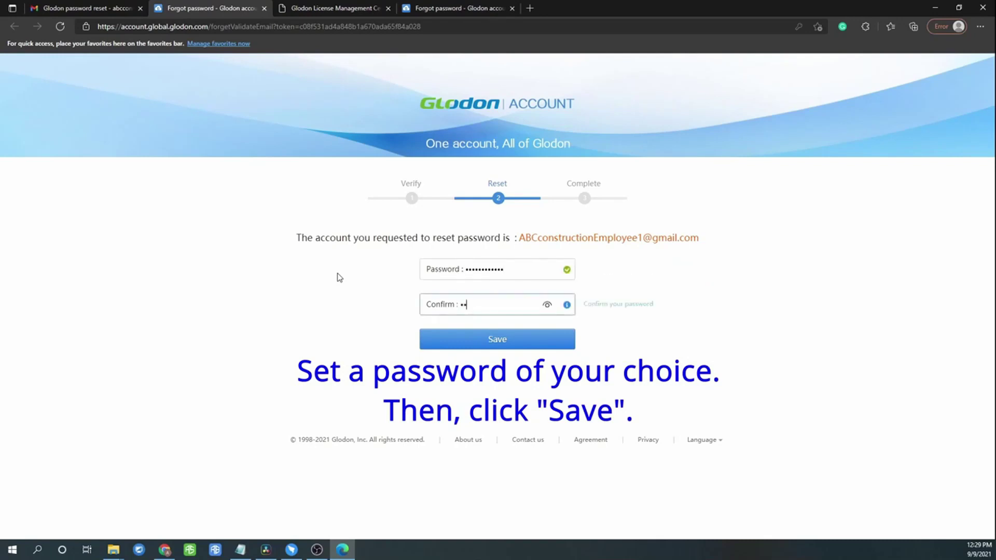
pyautogui.write('•••••••')
pyautogui.click(495, 340)
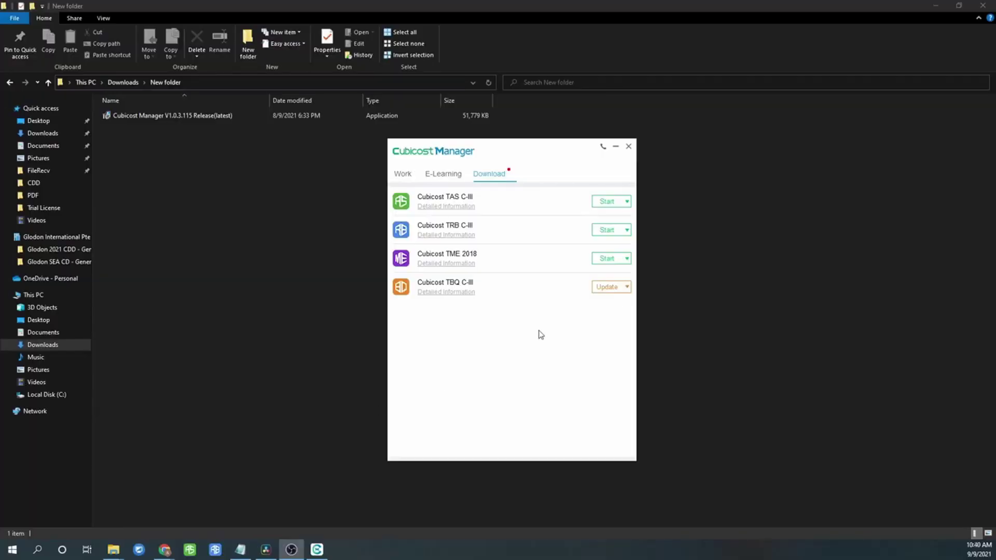
# Launch Cubicost TAS C-III and enter the employee account e-mail and password
pyautogui.click(608, 202)
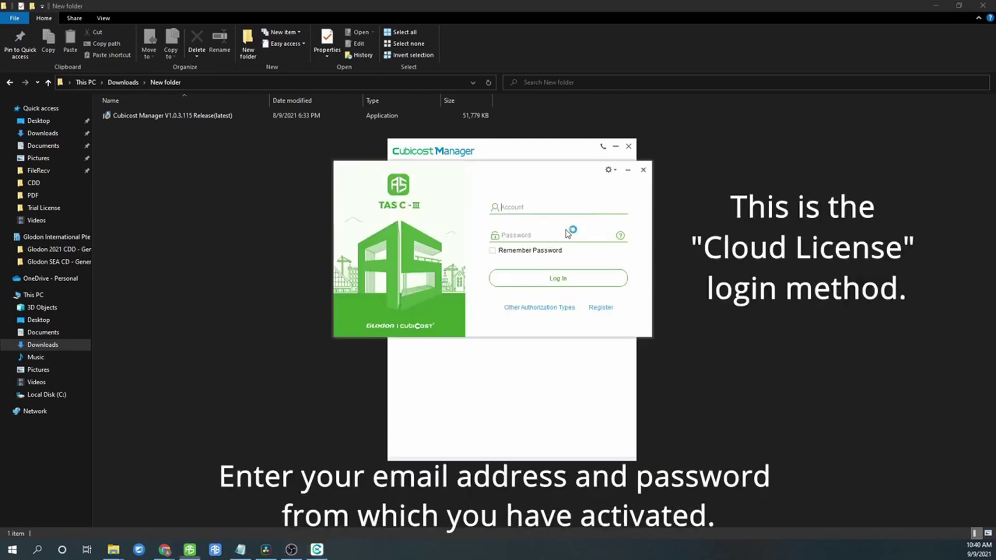
pyautogui.click(532, 205)
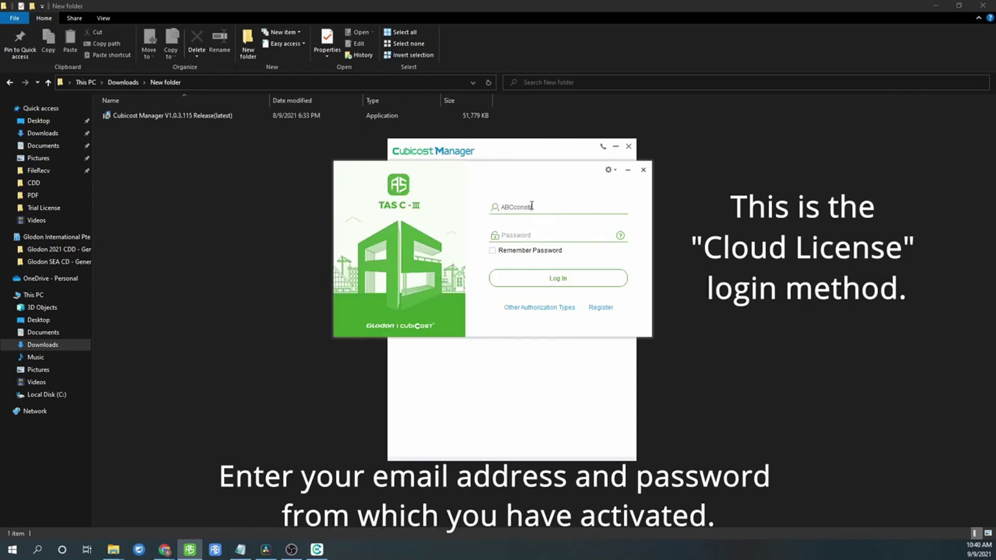
pyautogui.press('Tab')
pyautogui.write('•••')
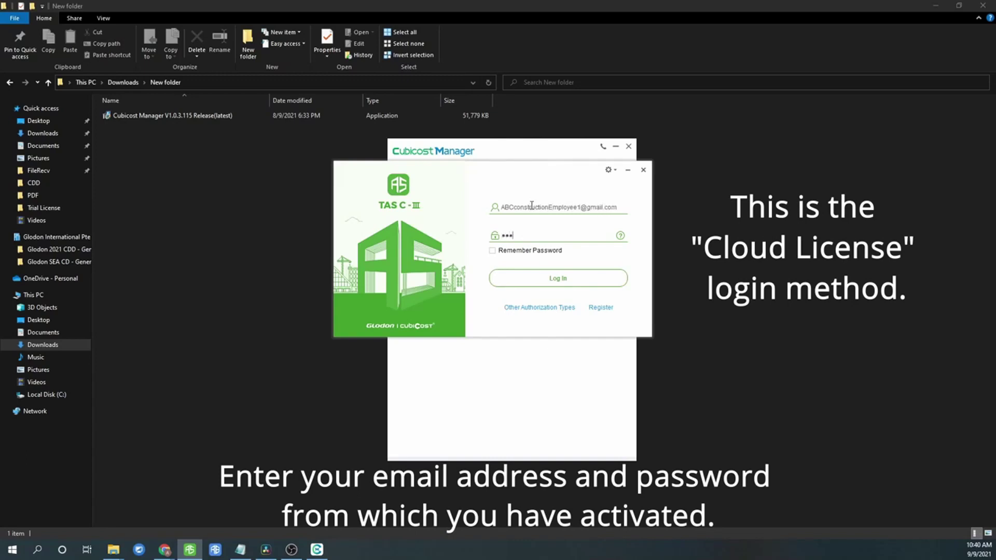
pyautogui.write('••••••••')
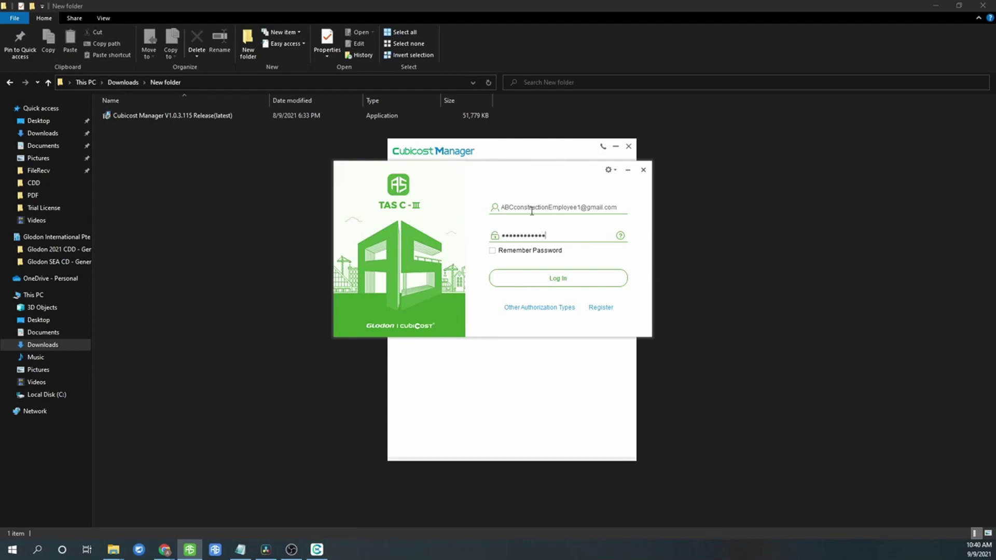
# Log in with Remember password, accept the account agreement and privacy policy, and continue
pyautogui.click(492, 251)
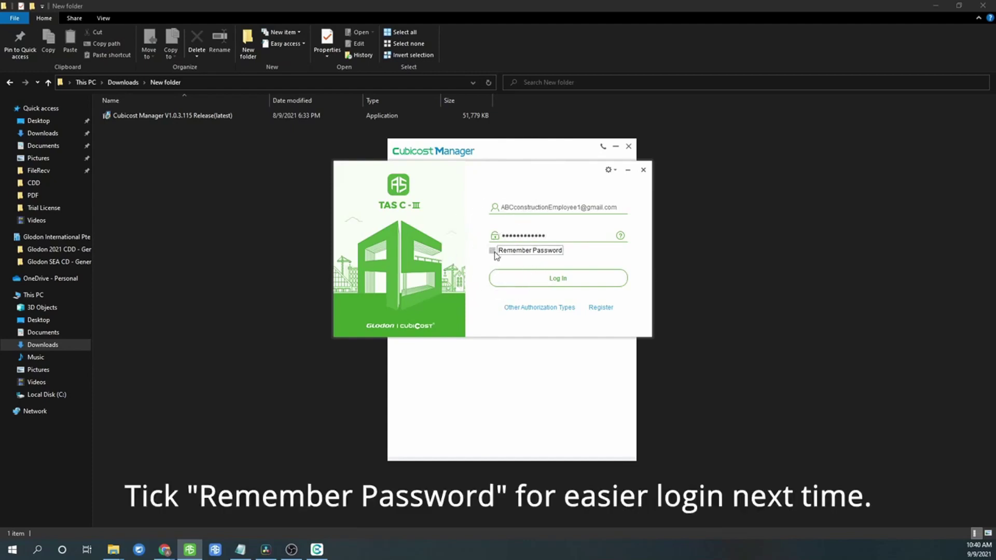
pyautogui.click(560, 277)
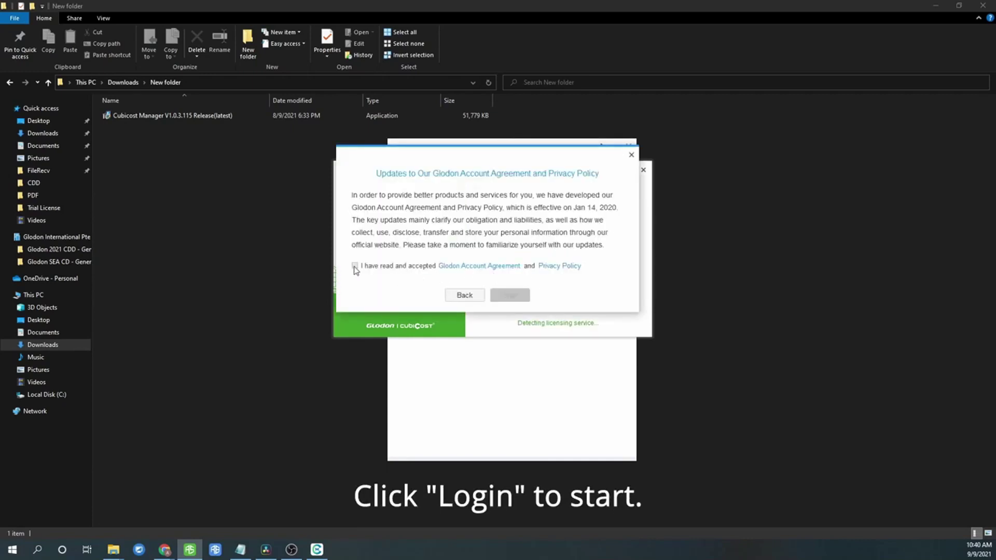
pyautogui.click(355, 266)
pyautogui.click(516, 294)
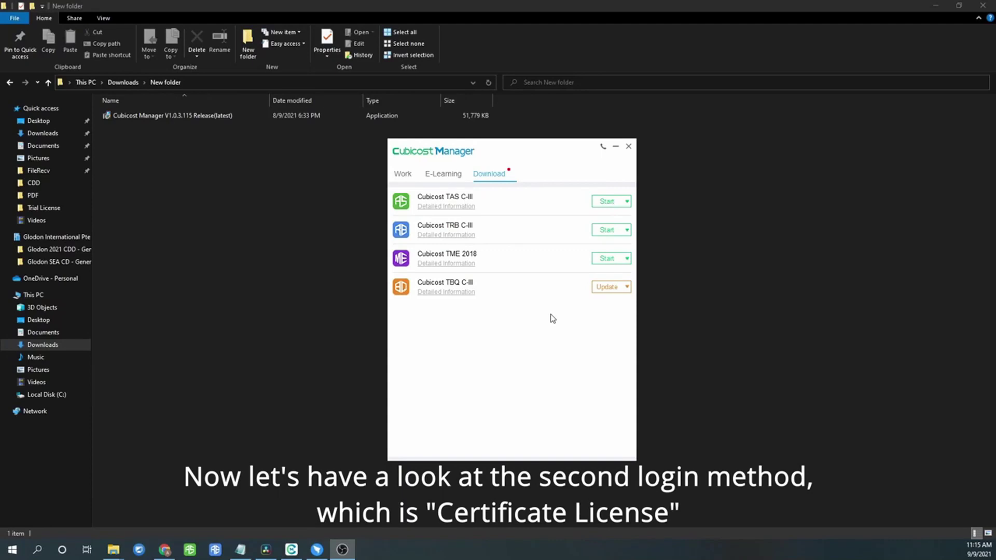
# Start TAS C-III from the Download tab and try logging in with the saved account
pyautogui.click(603, 203)
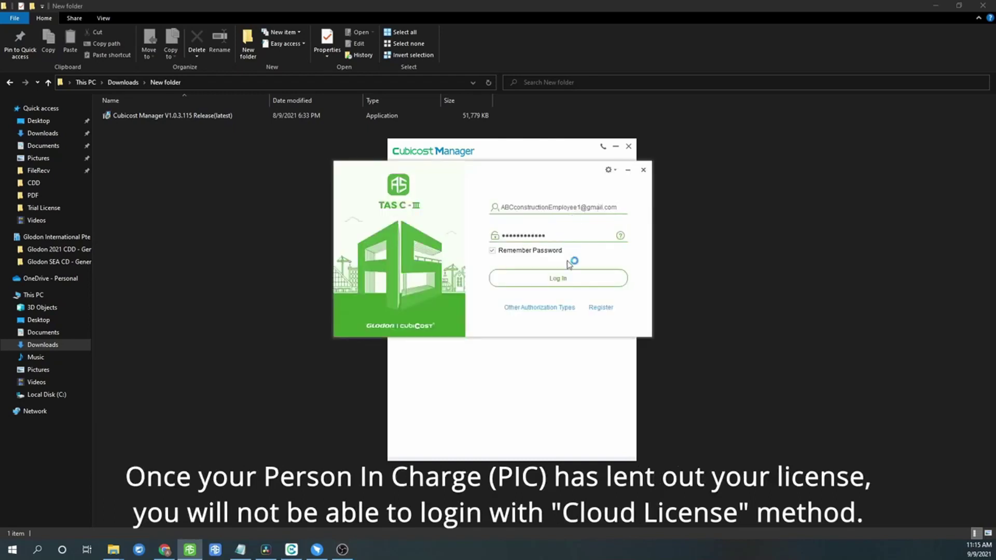
pyautogui.click(568, 280)
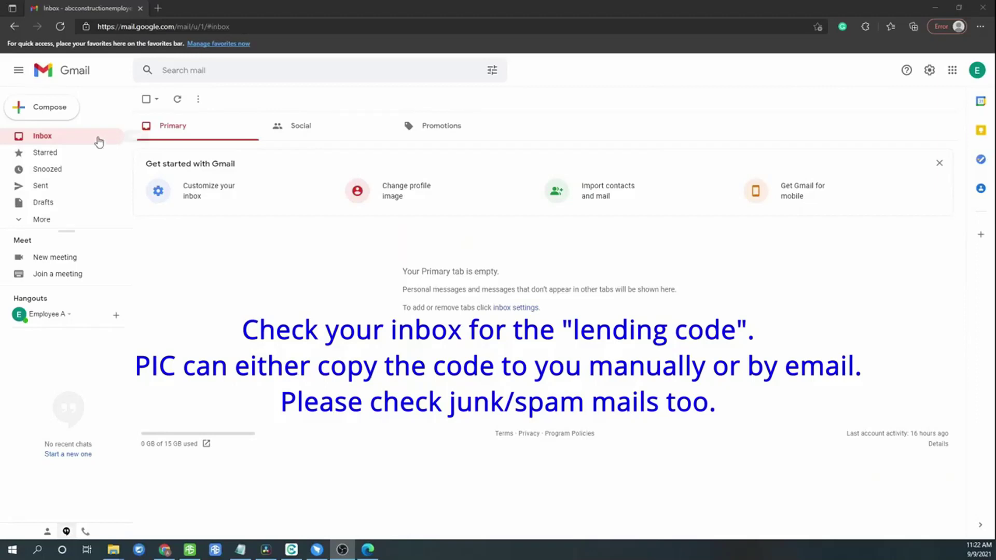
# Open the Glodon lending code email from Gmail's Spam folder
pyautogui.click(97, 139)
pyautogui.click(97, 139)
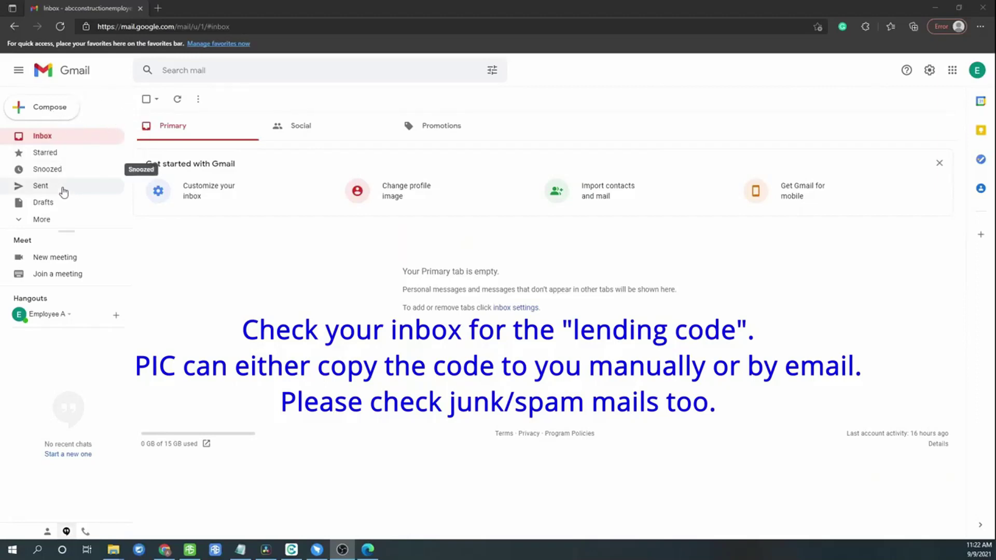
pyautogui.click(44, 219)
pyautogui.scroll(-2, 55, 222)
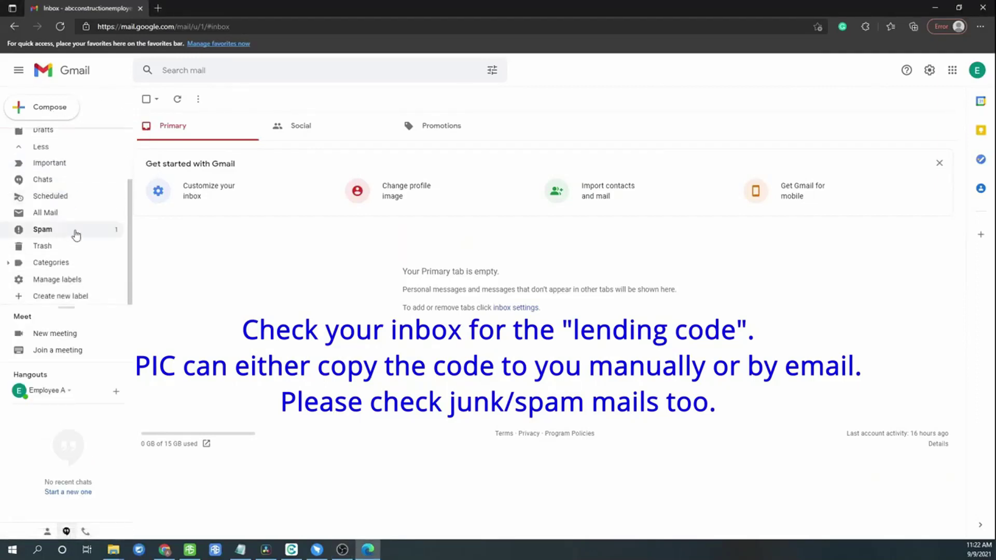
pyautogui.click(77, 235)
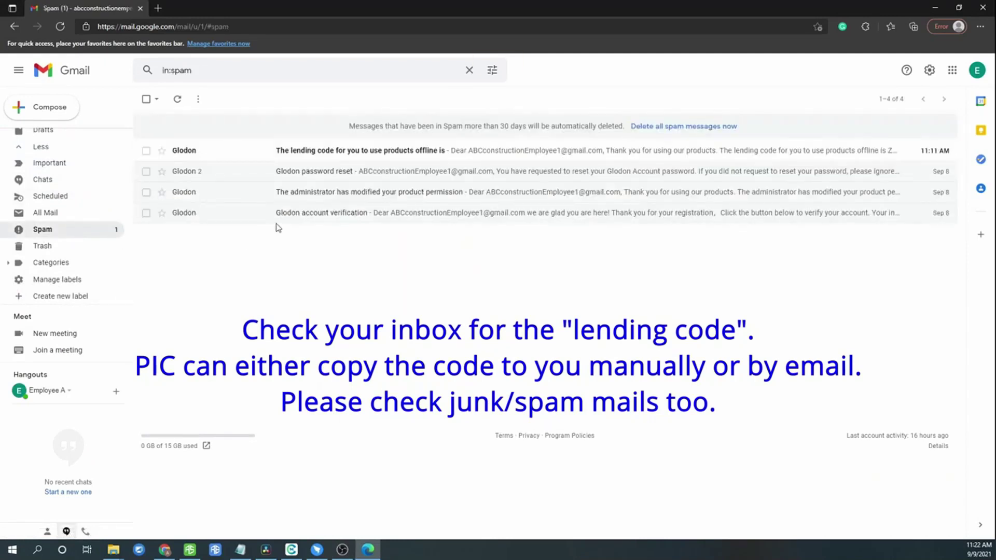
pyautogui.click(336, 150)
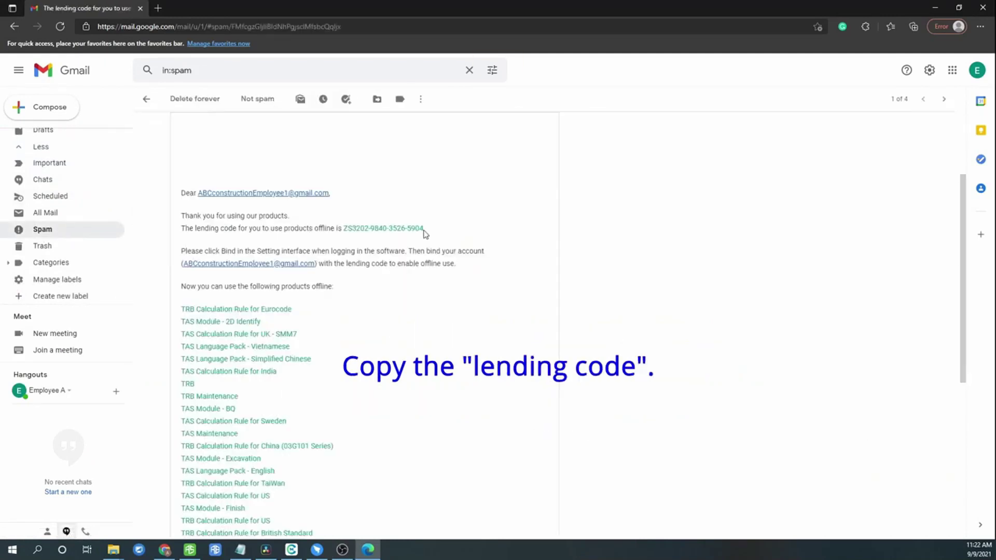
# Select the whole lending code in the email and copy it
pyautogui.click(423, 231)
pyautogui.tripleClick(382, 228)
pyautogui.click(394, 228)
pyautogui.moveTo(424, 229); pyautogui.dragTo(344, 228)
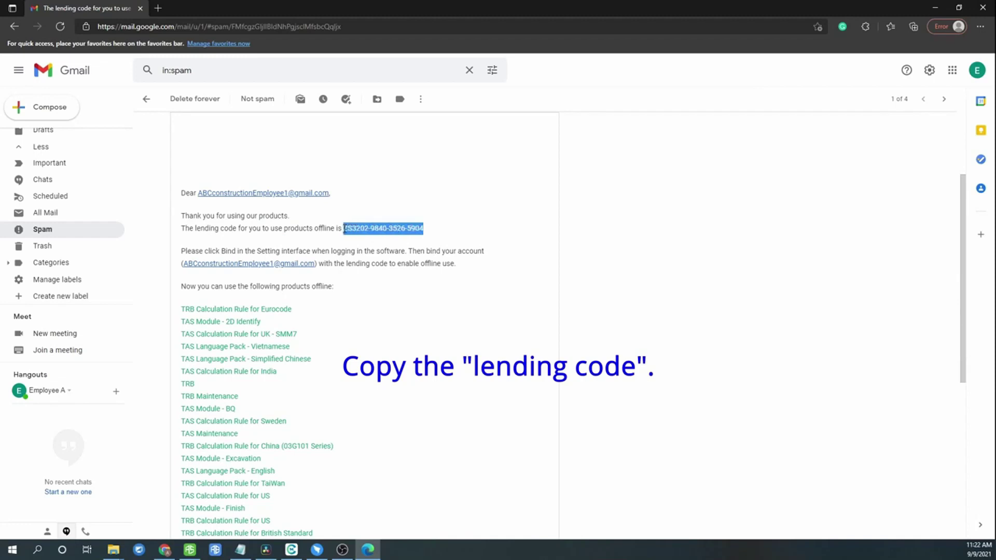
pyautogui.rightClick(344, 228)
pyautogui.click(379, 239)
# Search Windows for 'certi' and open the Certificate License app
pyautogui.press('super+s')
pyautogui.write('cer')
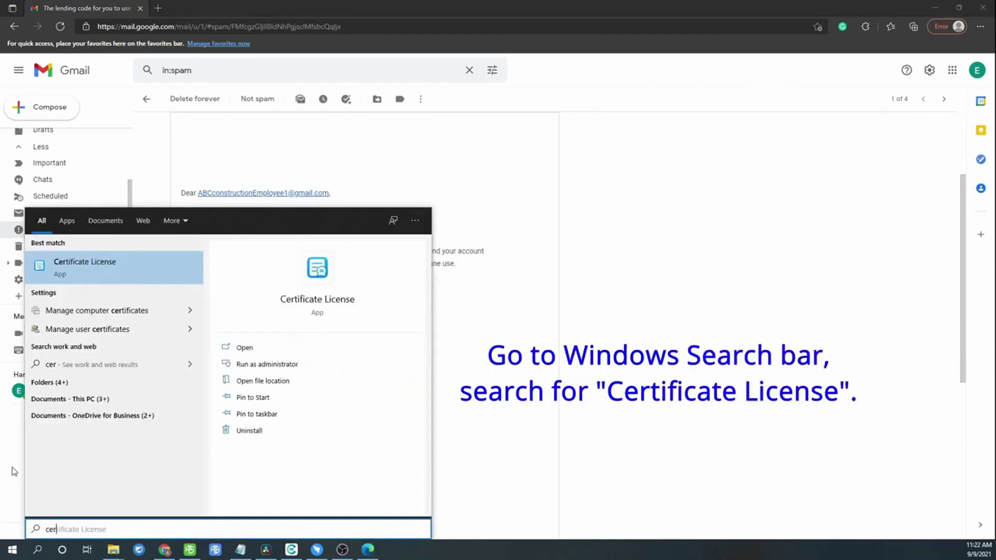
pyautogui.write('ti')
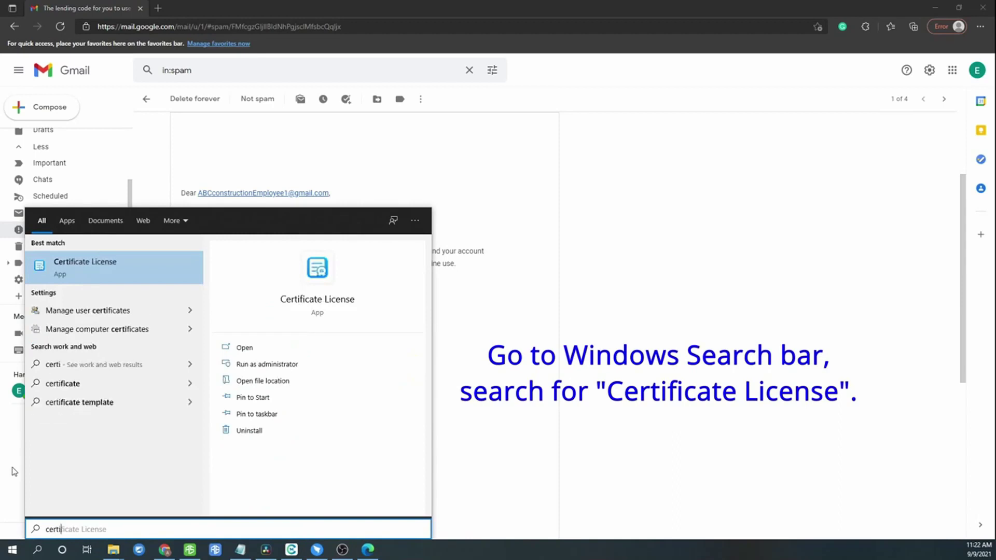
pyautogui.click(139, 268)
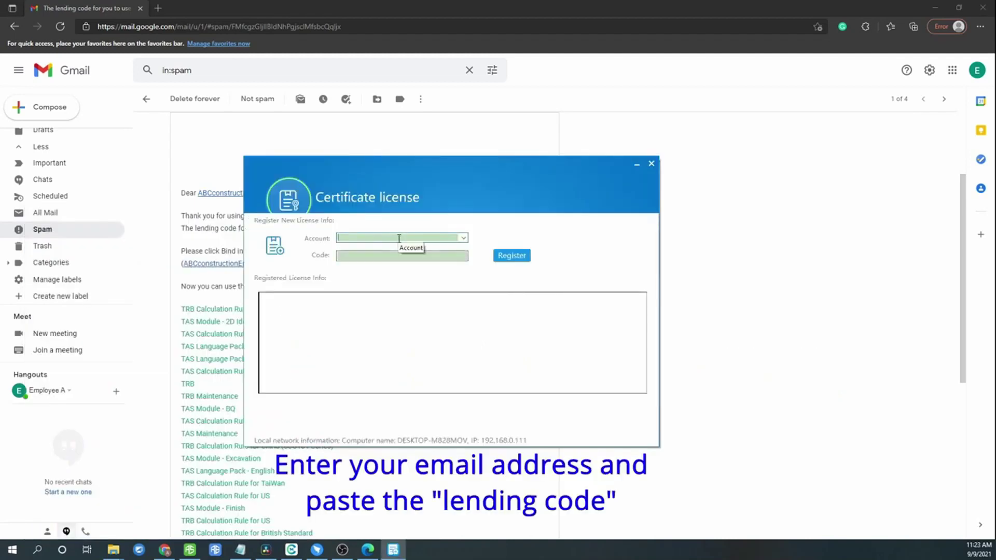
# Enter the account e-mail and paste the copied lending code into the Code field
pyautogui.click(399, 238)
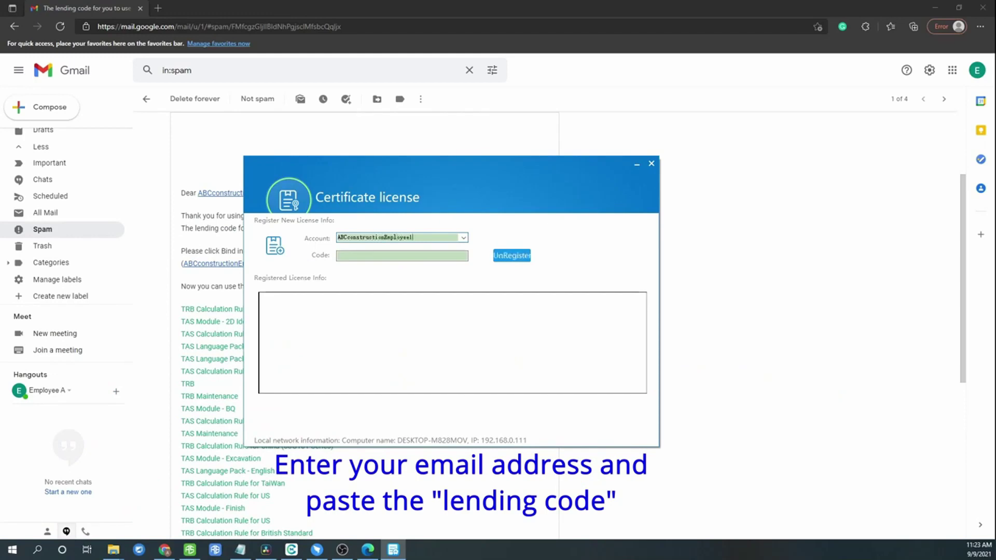
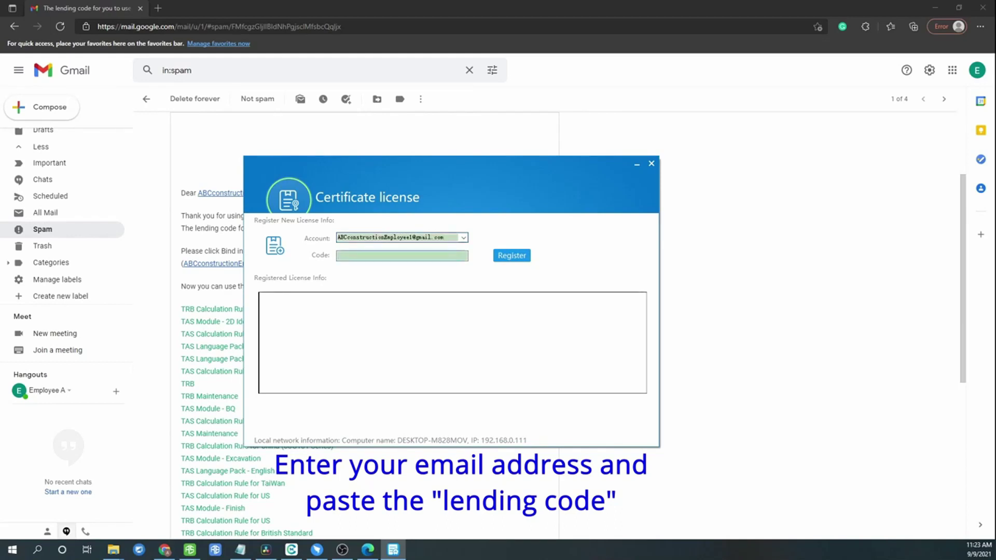
pyautogui.rightClick(406, 255)
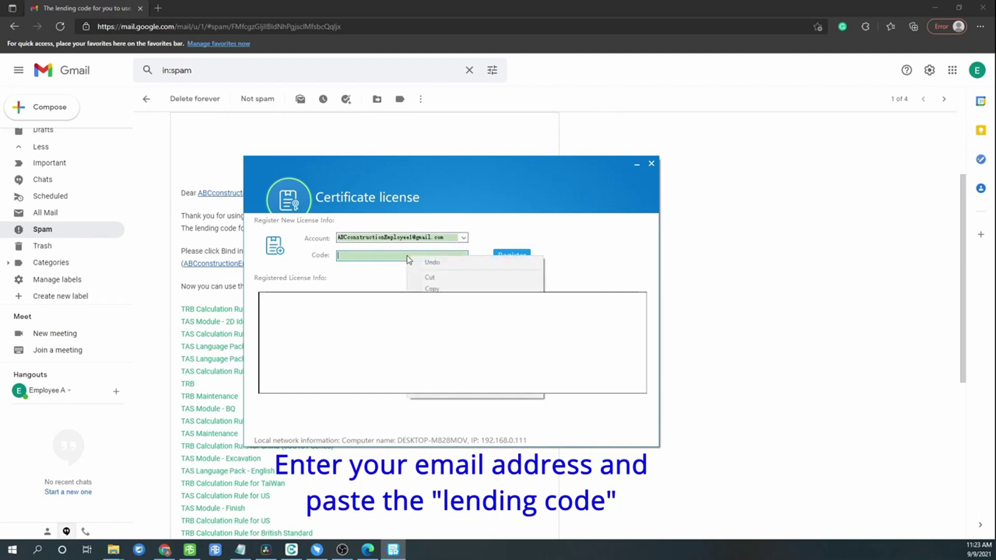
pyautogui.click(432, 301)
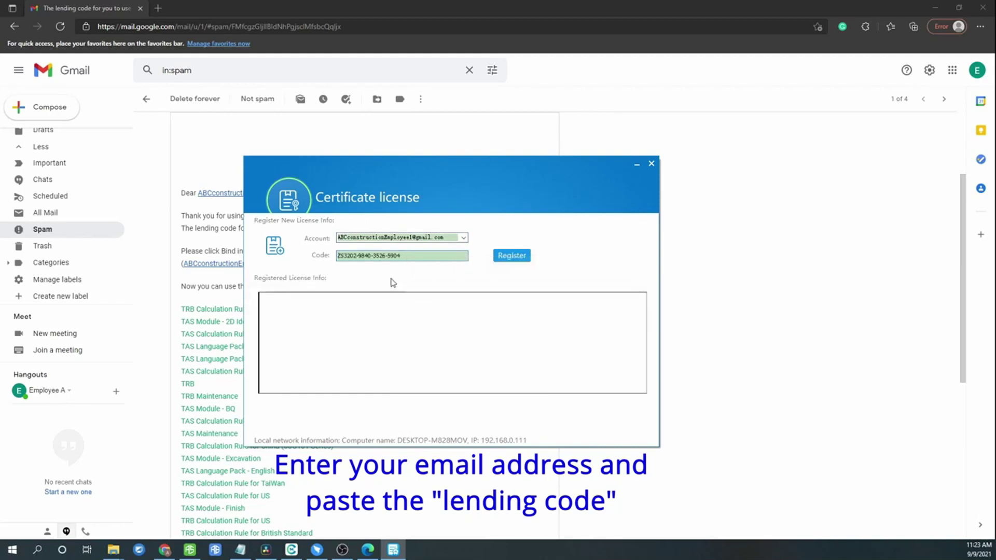
# Register the lending code, confirm binding to this computer, then close TAS C-III's login window
pyautogui.click(515, 258)
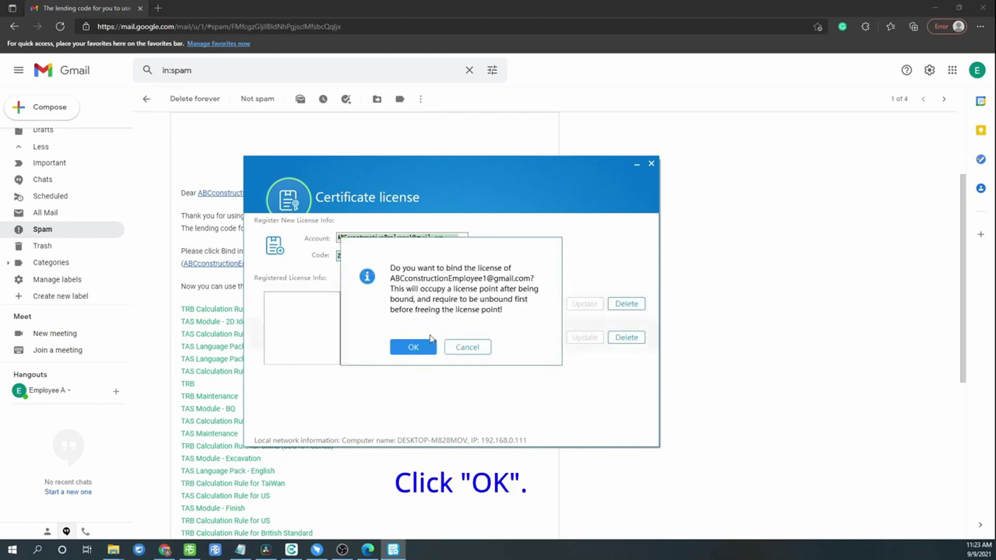
pyautogui.click(423, 351)
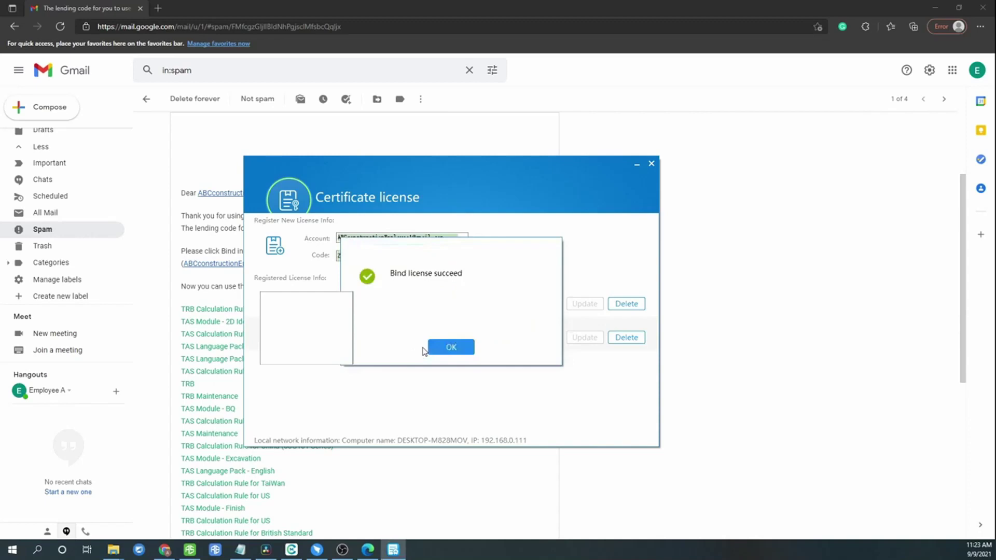
pyautogui.click(455, 350)
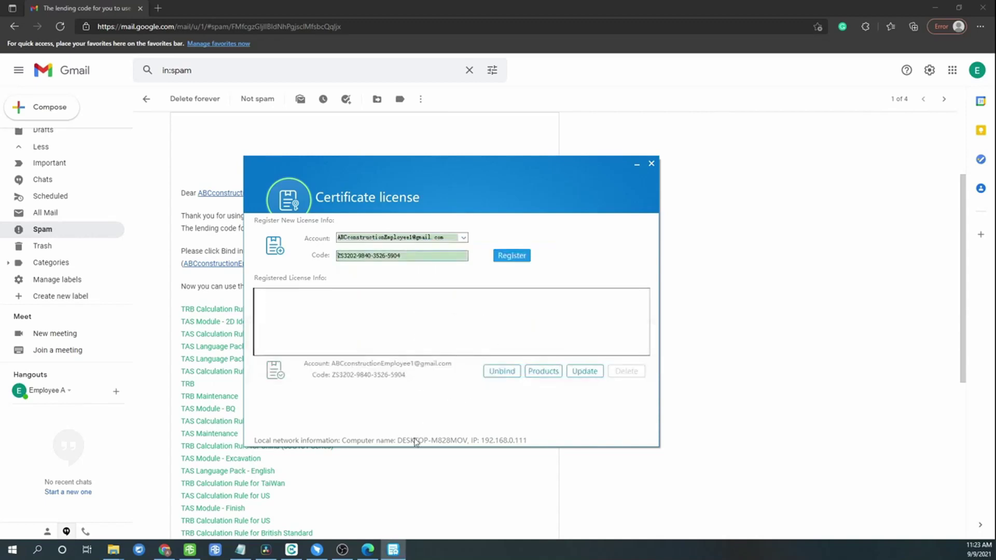
pyautogui.click(196, 553)
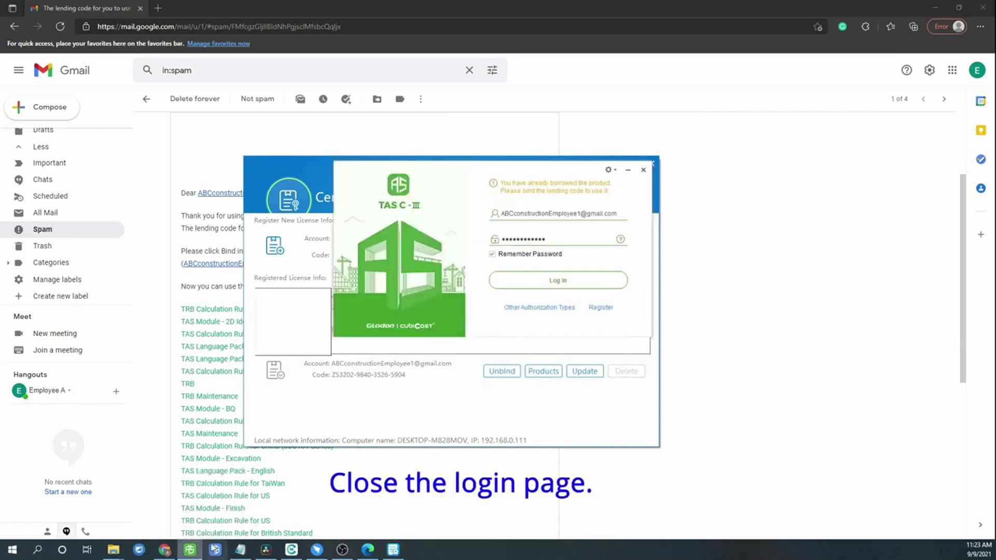
pyautogui.click(643, 169)
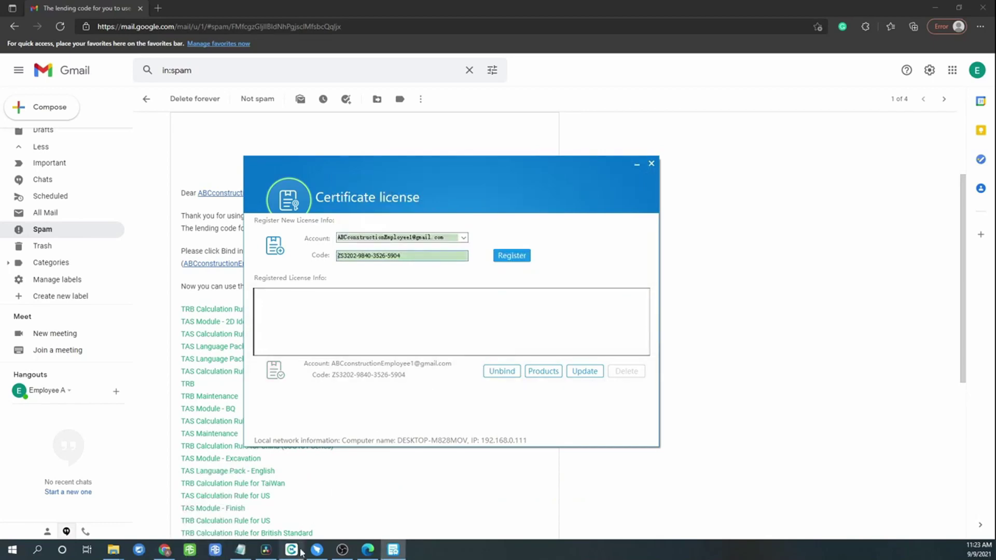
# Unbind the registered license from this computer and acknowledge the release success message
pyautogui.moveTo(301, 554)
pyautogui.click(288, 495)
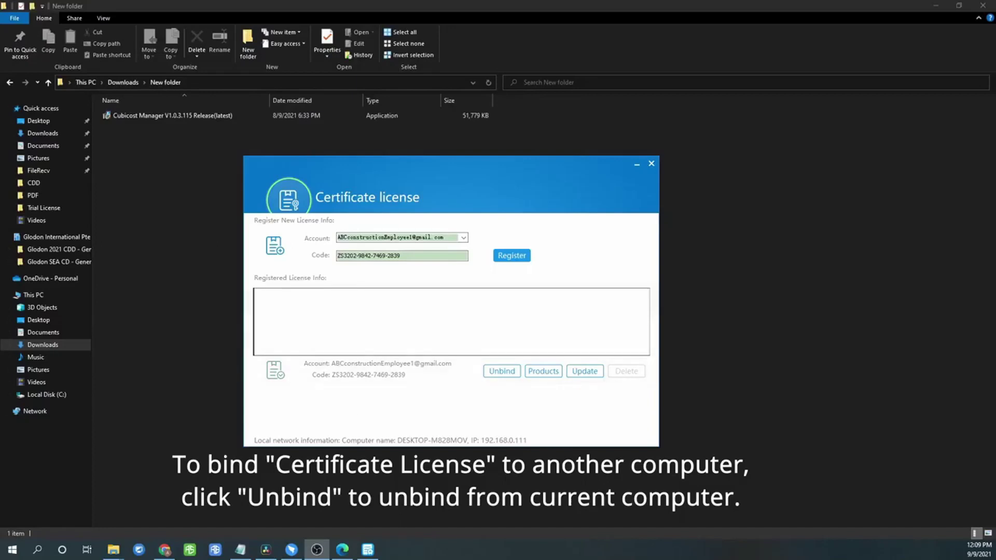
pyautogui.click(502, 371)
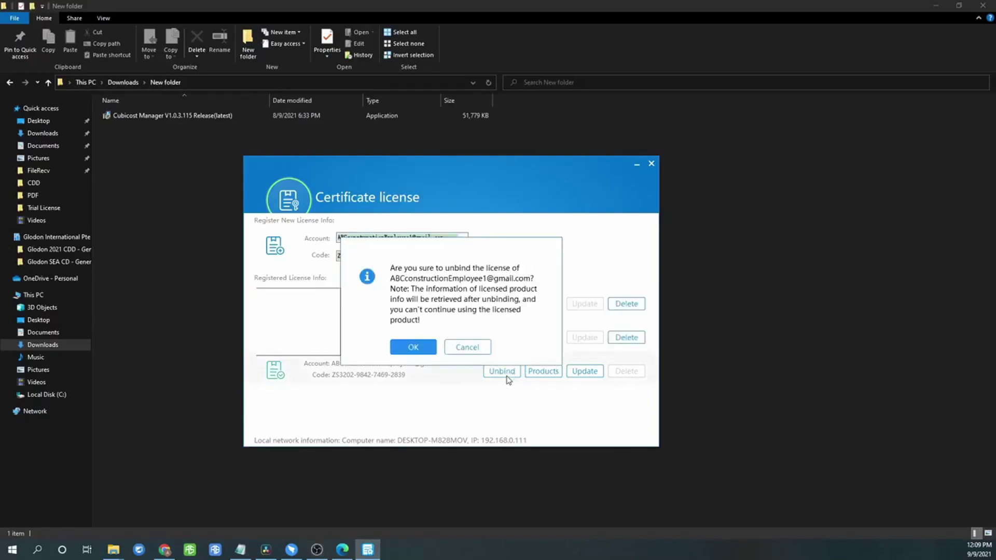
pyautogui.click(425, 353)
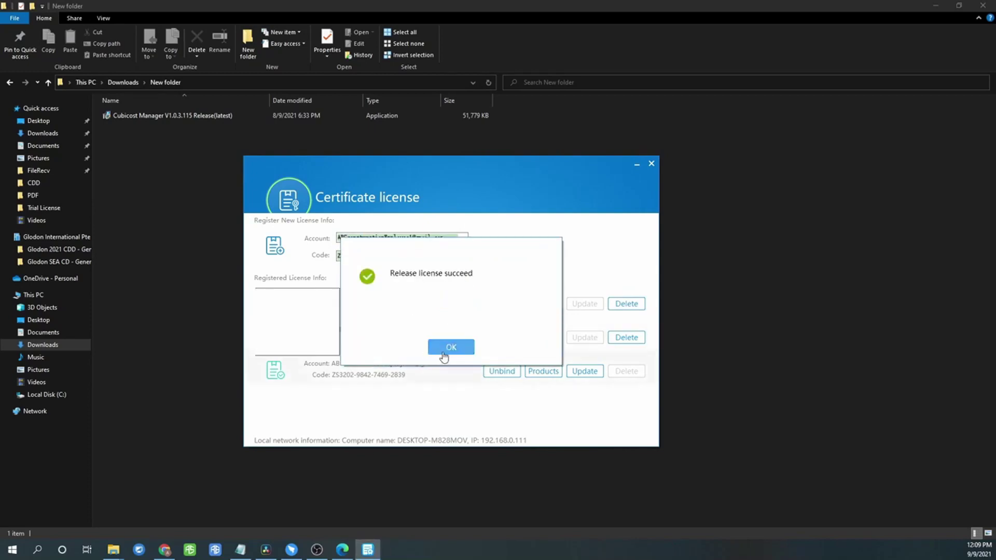
pyautogui.click(451, 349)
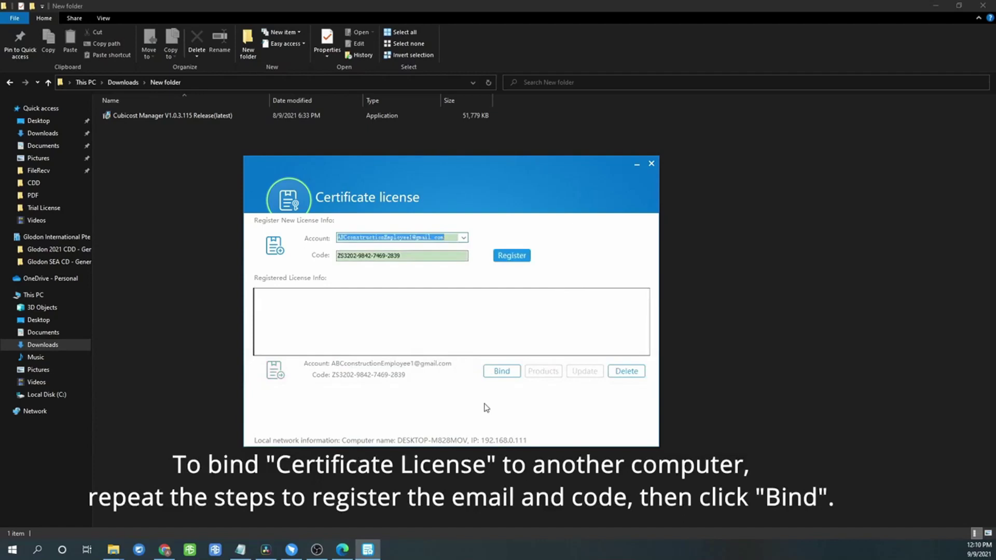
# Delete the unbound license from Certificate License
pyautogui.click(505, 377)
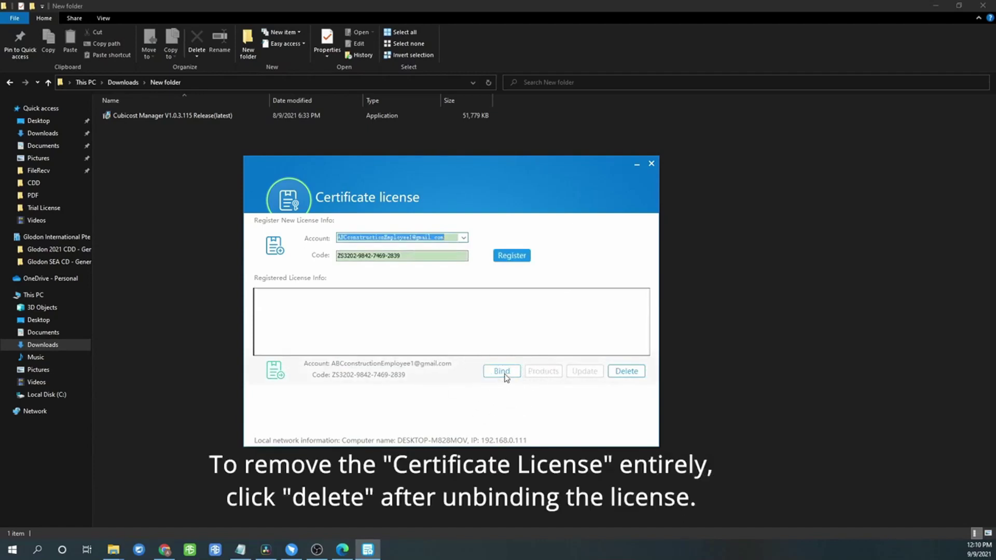
pyautogui.click(626, 372)
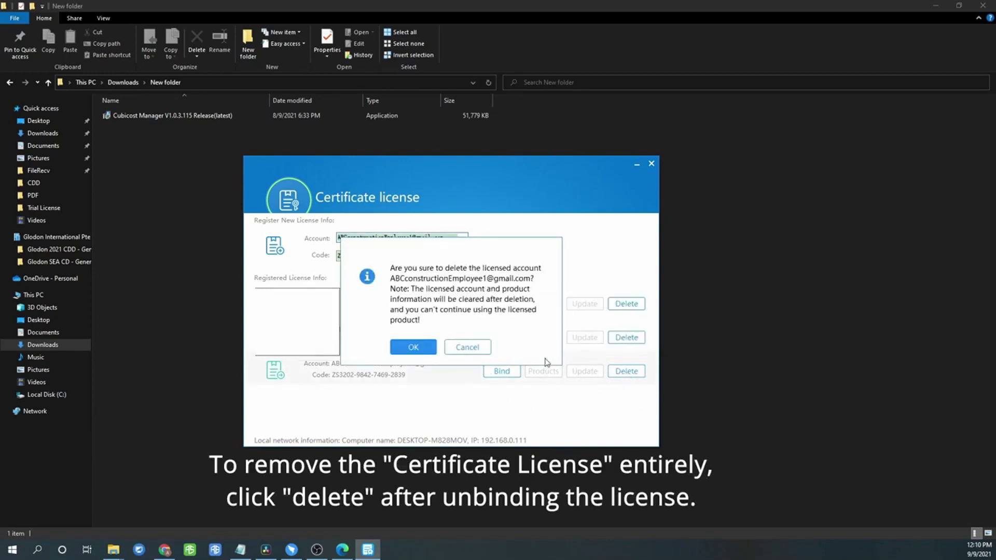
pyautogui.click(413, 347)
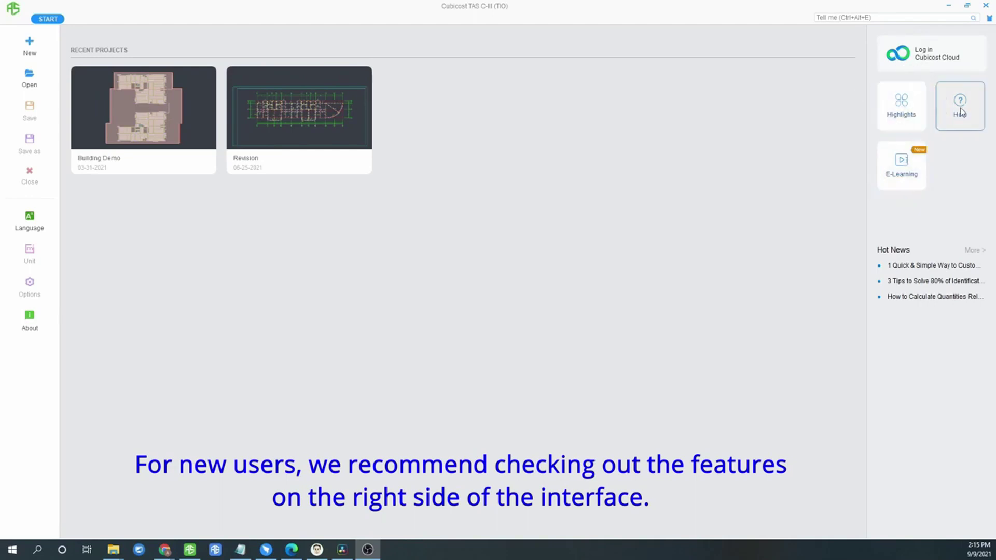
# View the Segmentation, Revision, Truss and RVT Changes highlights, then open the TAS Help Center
pyautogui.click(909, 116)
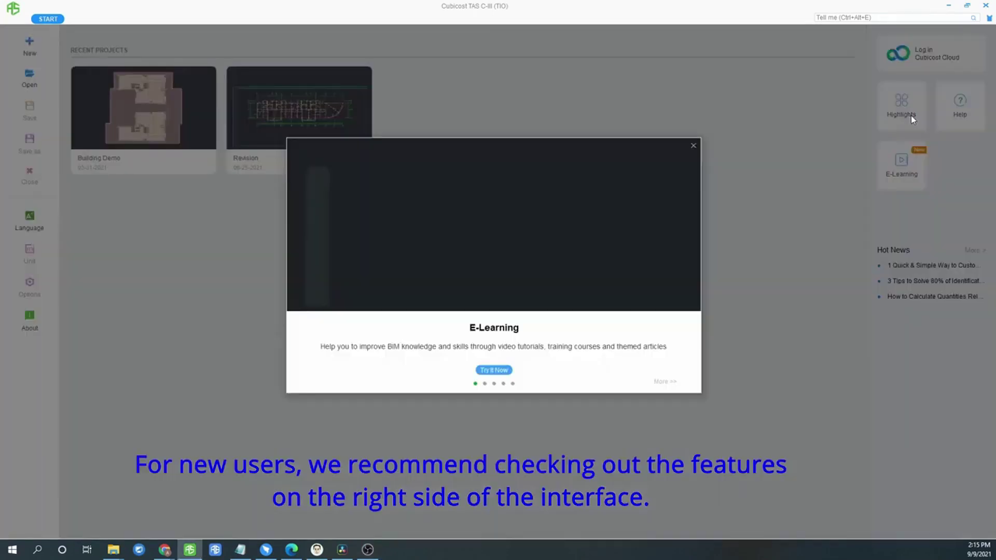
pyautogui.click(485, 384)
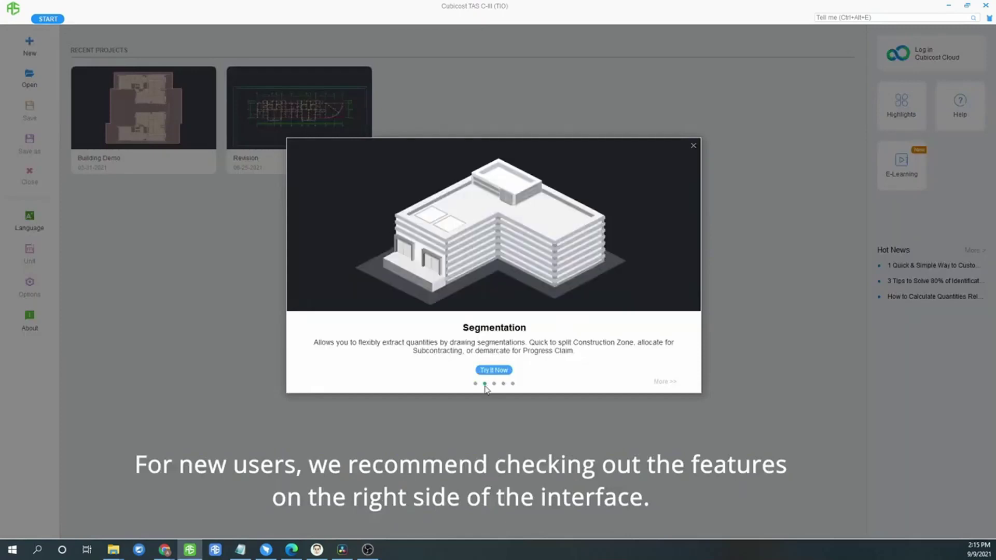
pyautogui.click(494, 385)
pyautogui.click(504, 384)
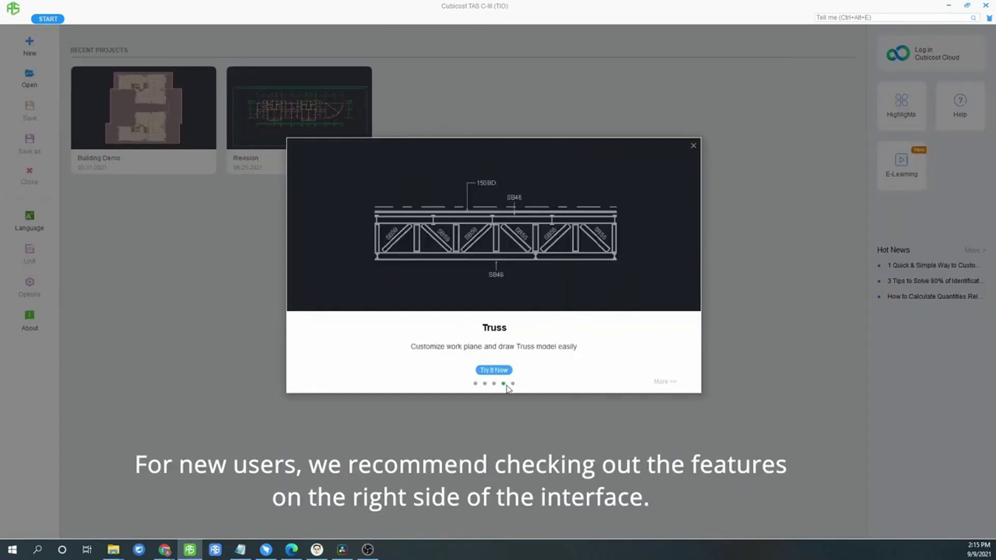
pyautogui.click(512, 384)
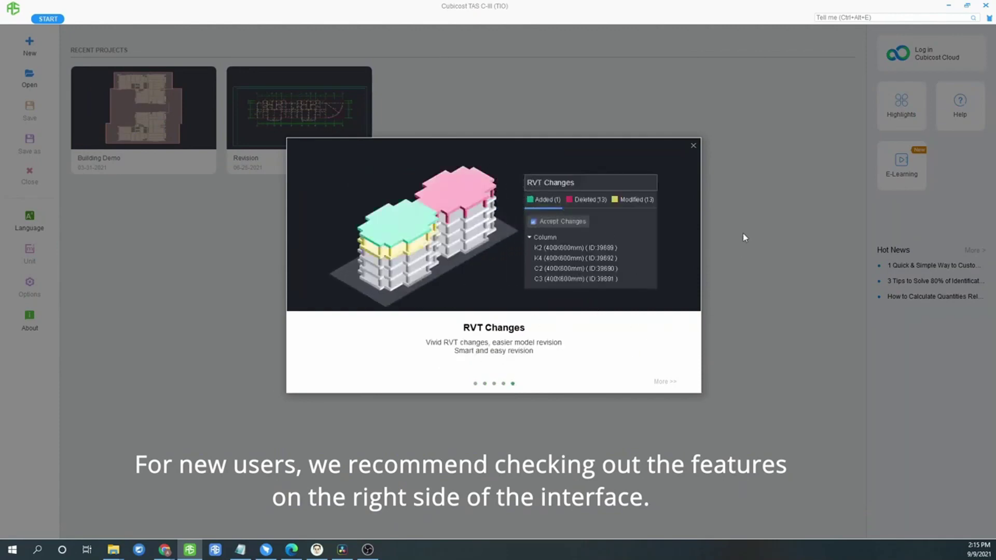
pyautogui.click(692, 146)
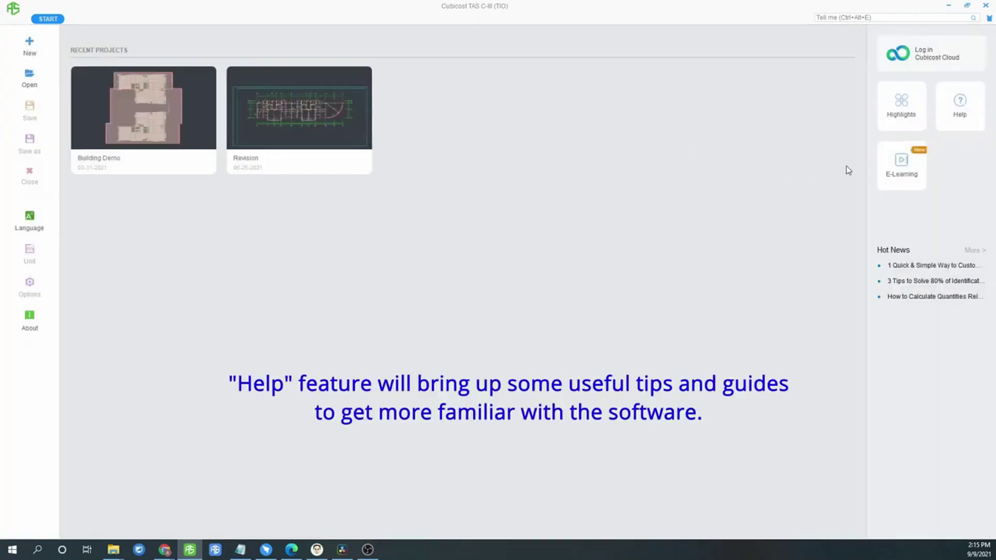
pyautogui.click(960, 115)
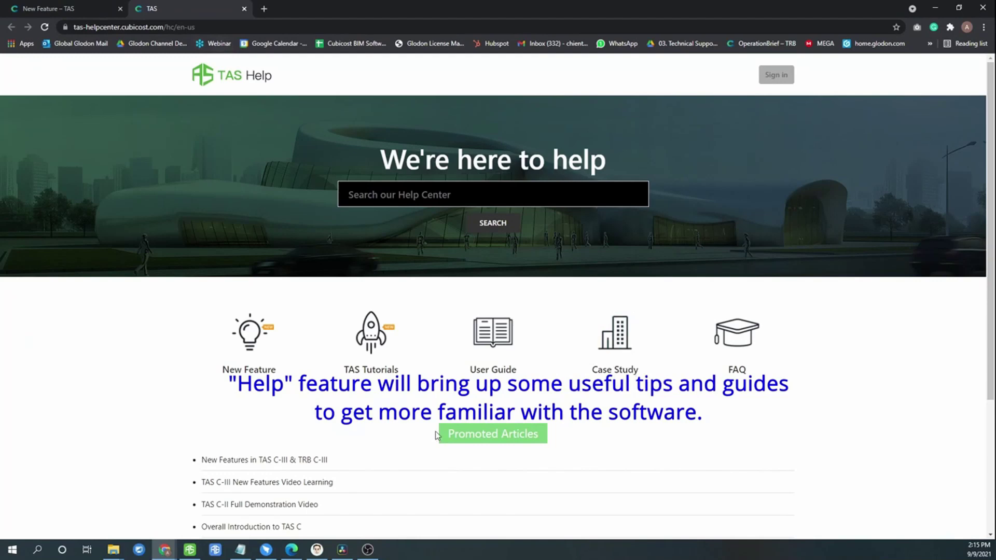
# Scroll through the Help Center's promoted articles and recent activity, then switch back to TAS C-III
pyautogui.scroll(-3, 435, 431)
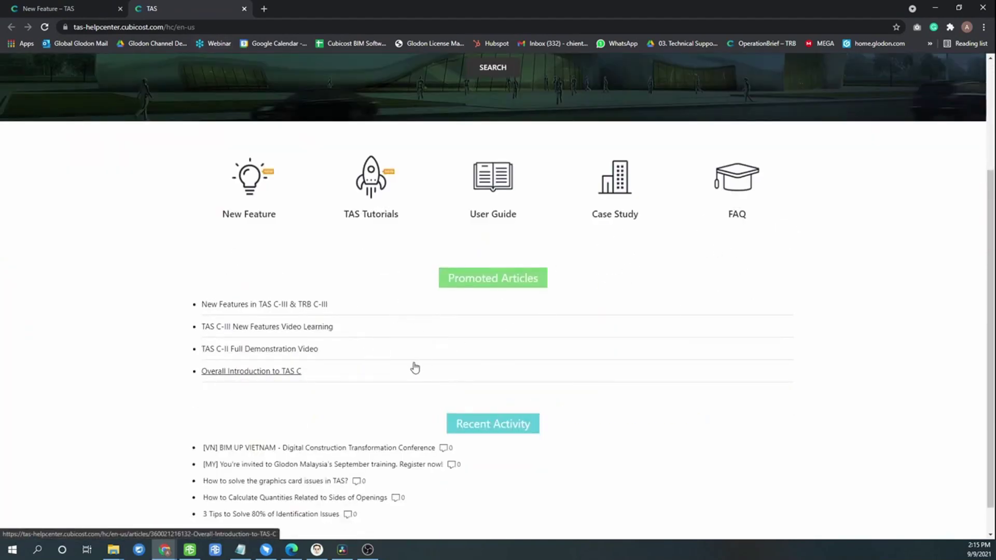
pyautogui.scroll(-1, 415, 368)
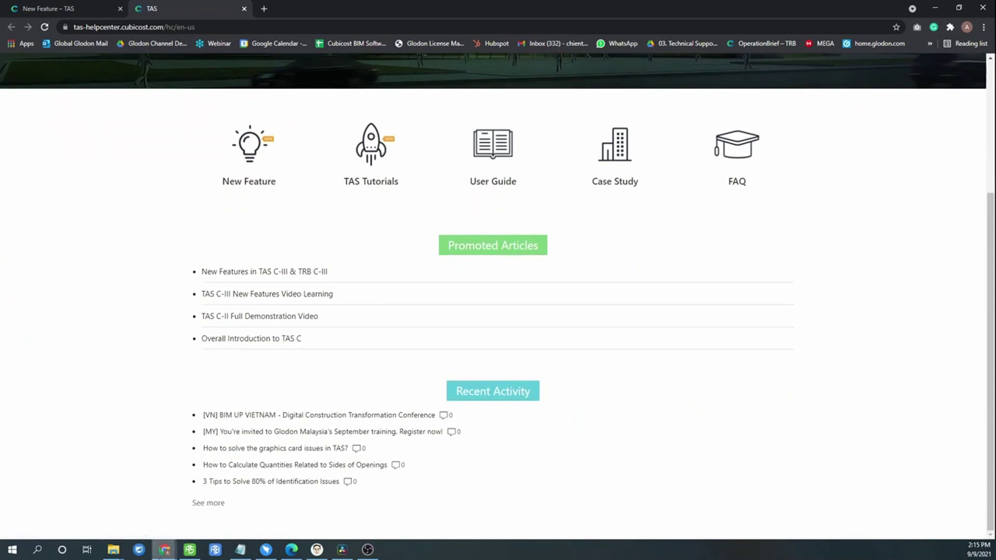
pyautogui.click(190, 550)
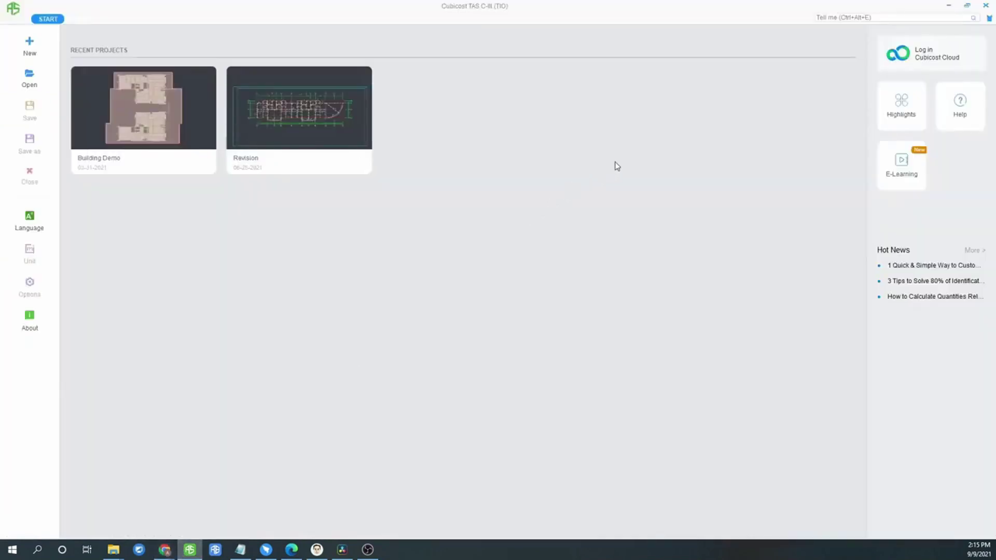
pyautogui.click(908, 172)
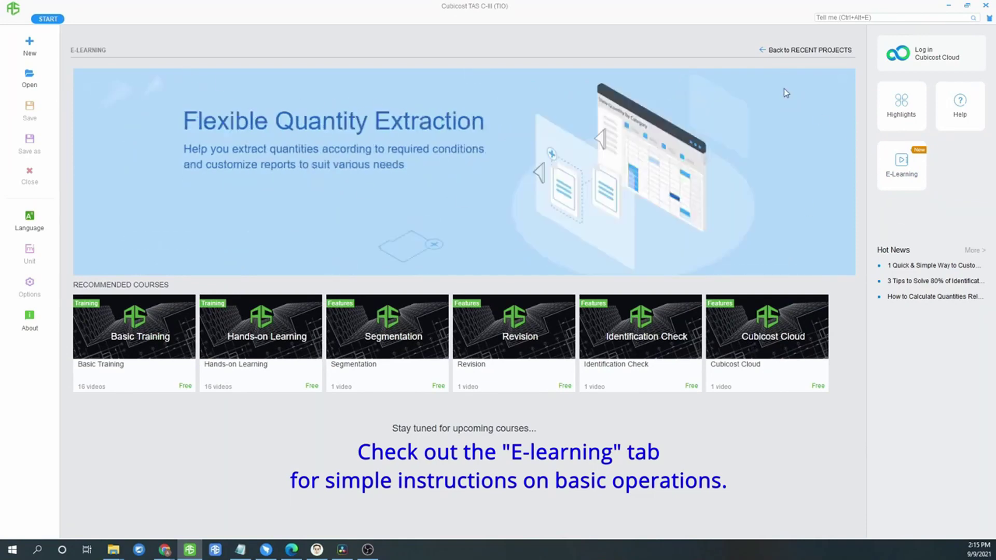
pyautogui.click(769, 50)
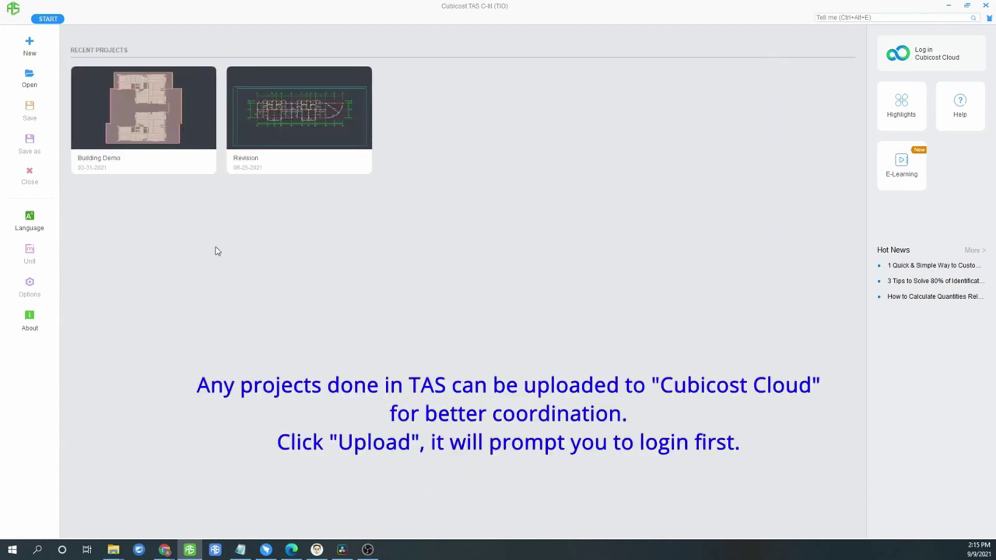
# Log in to Cubicost Cloud from Building Demo's Upload option, entering the account password with Remember Password ticked
pyautogui.moveTo(177, 170)
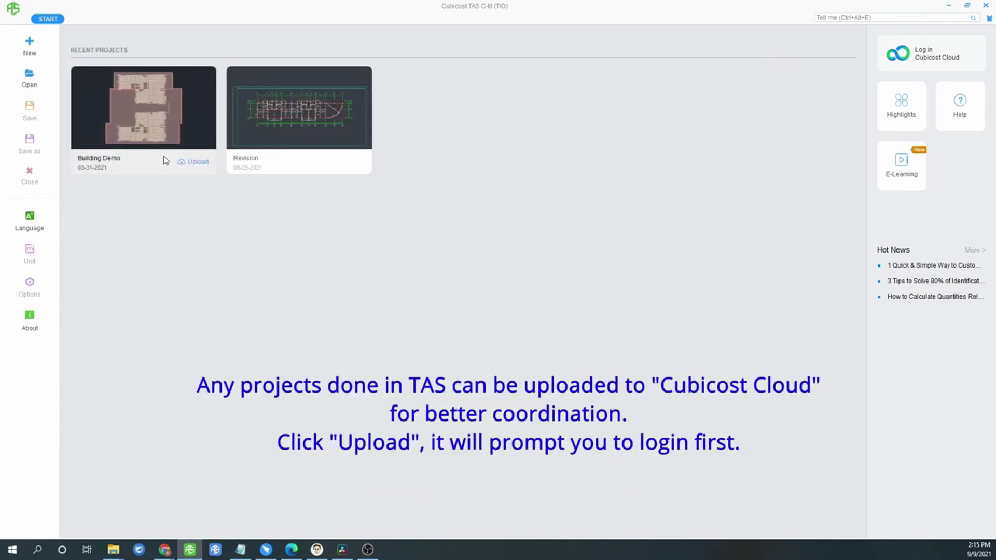
pyautogui.click(198, 162)
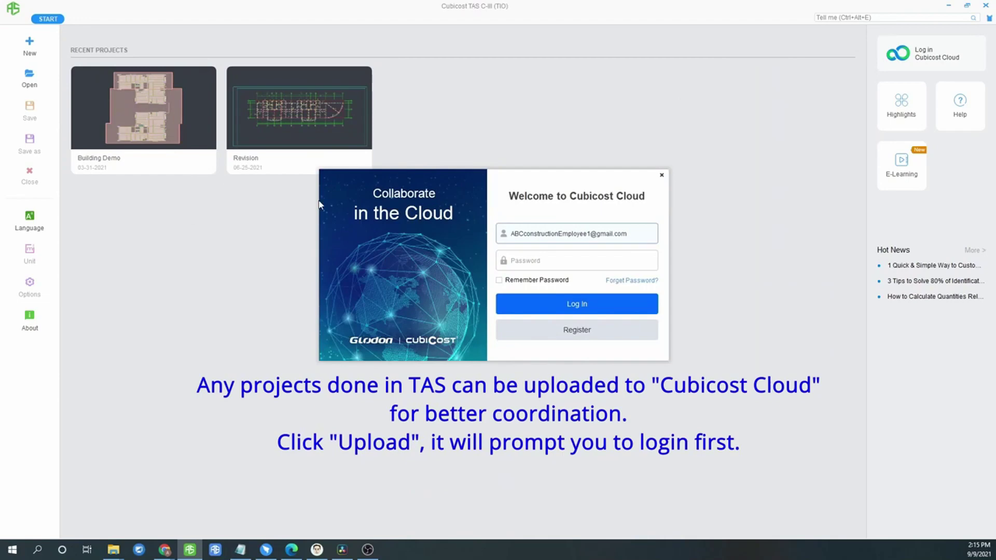
pyautogui.click(528, 258)
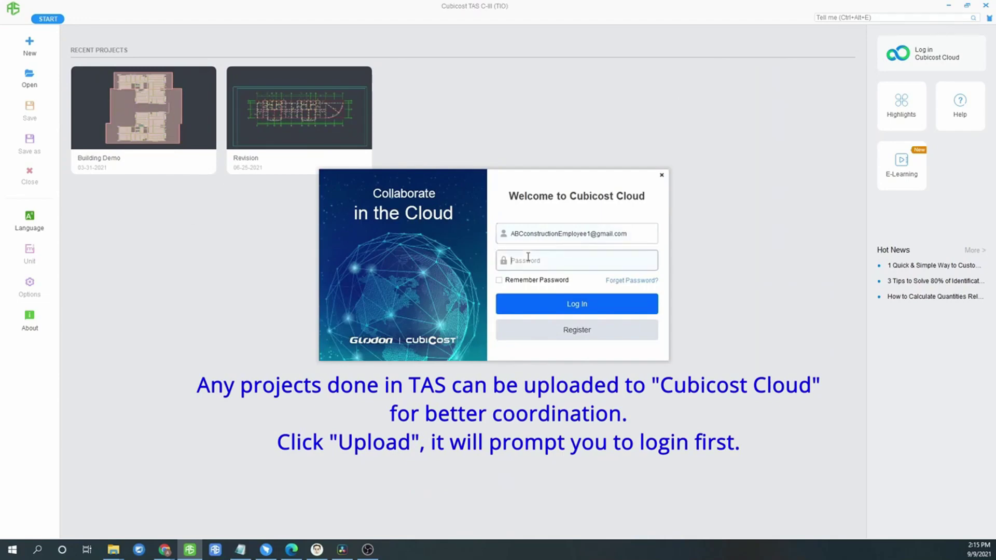
pyautogui.write('************')
pyautogui.click(537, 280)
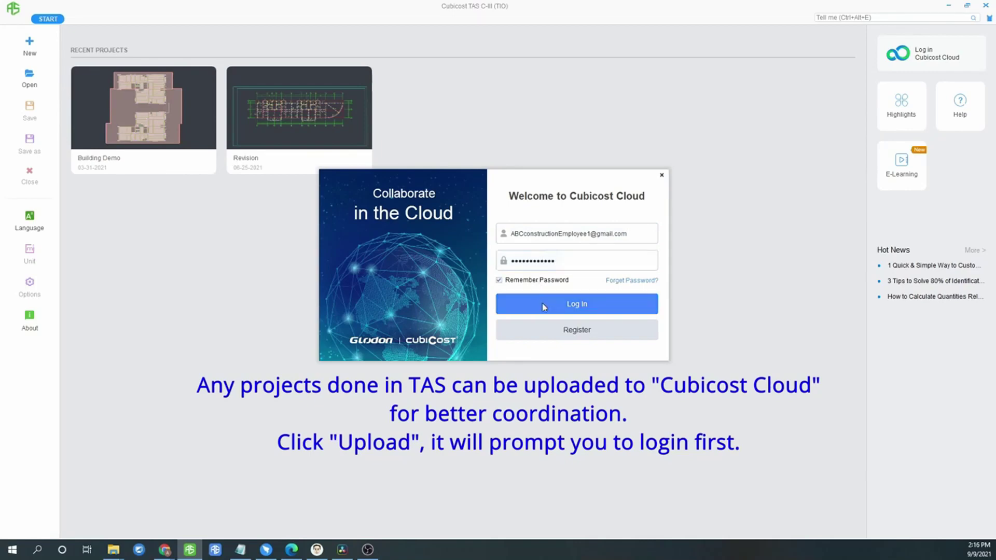
pyautogui.click(579, 309)
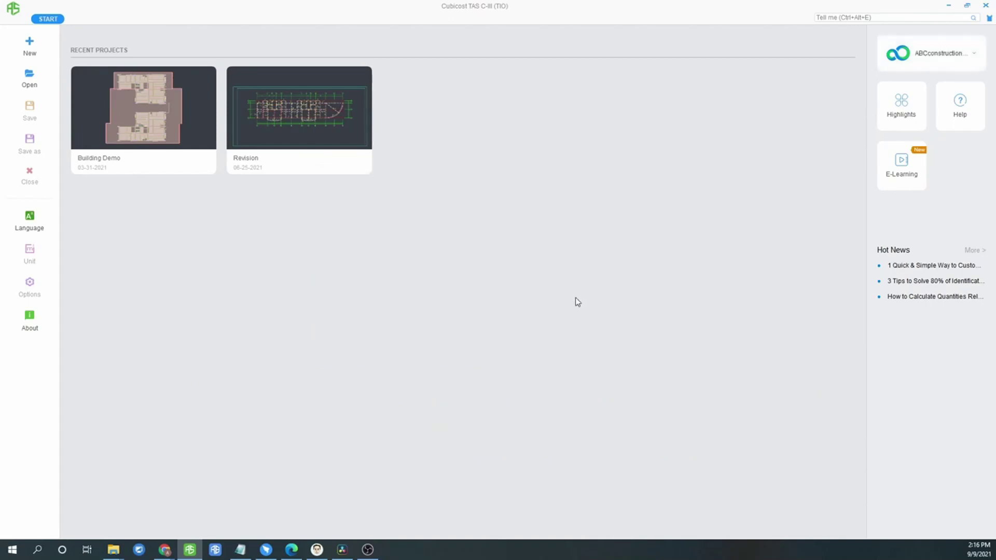
# Upload Building Demo by saving it into the Enterprise > Employee Space folder
pyautogui.click(199, 163)
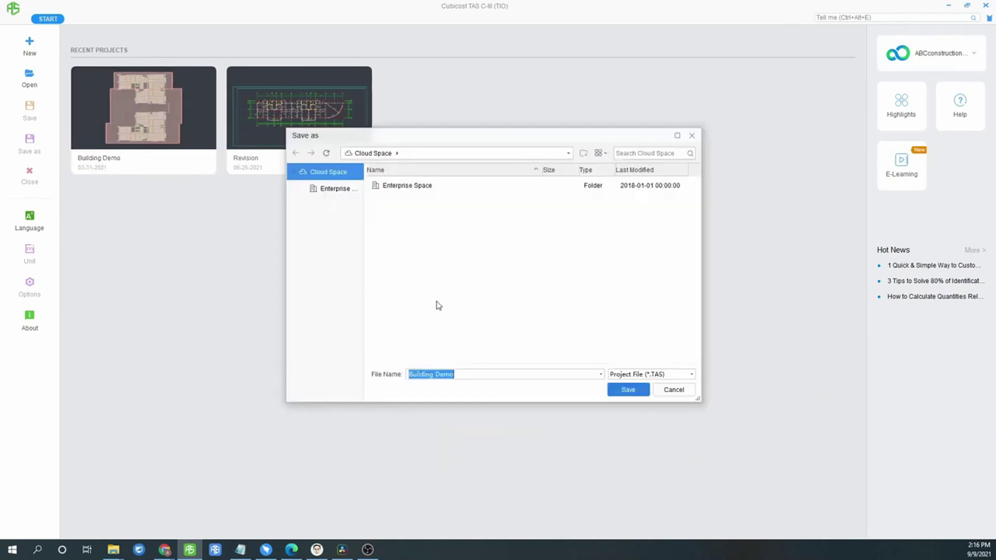
pyautogui.click(339, 190)
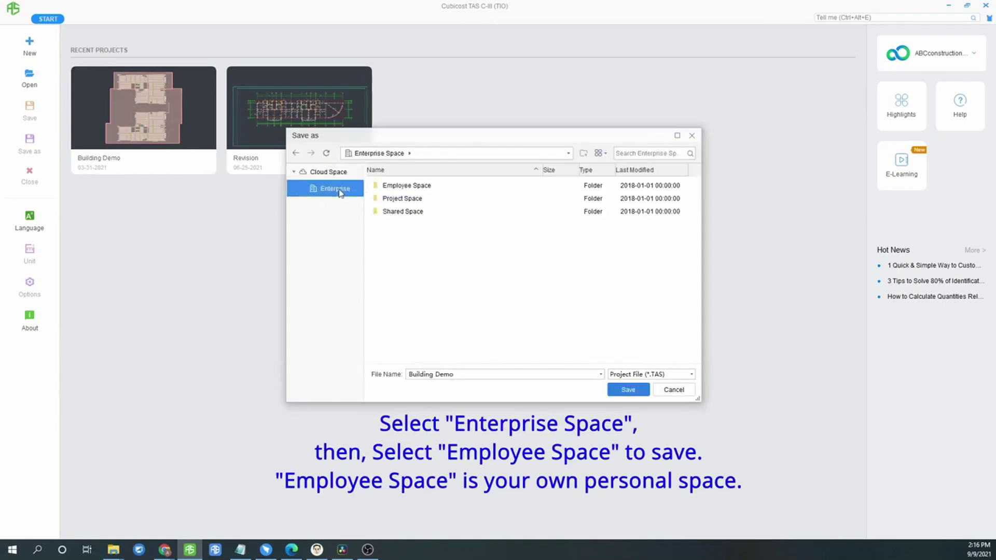
pyautogui.click(429, 191)
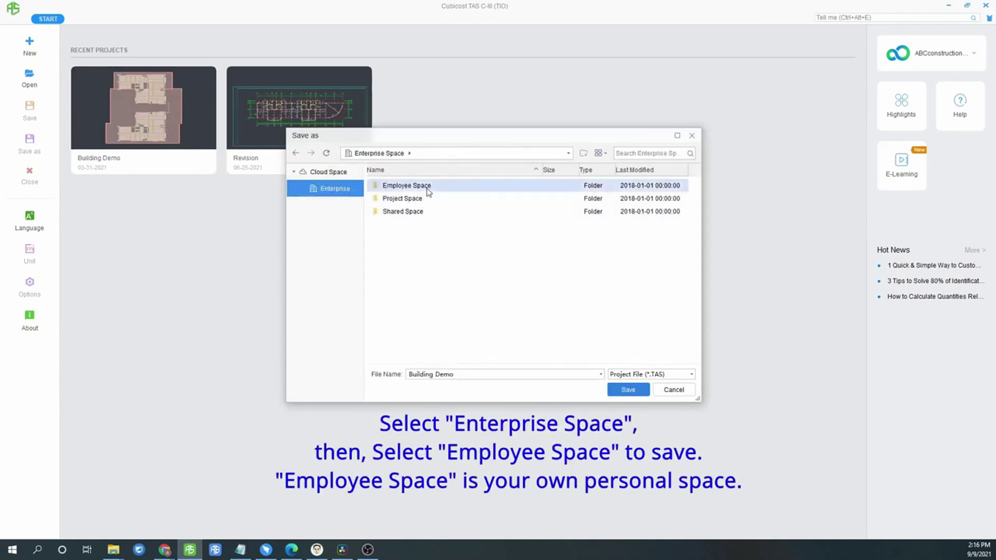
pyautogui.doubleClick(428, 191)
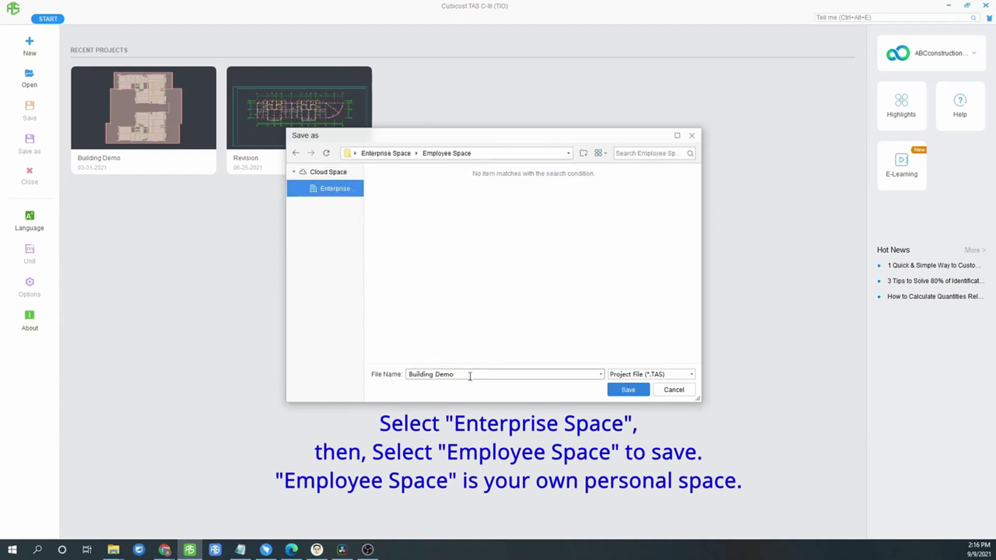
pyautogui.click(626, 390)
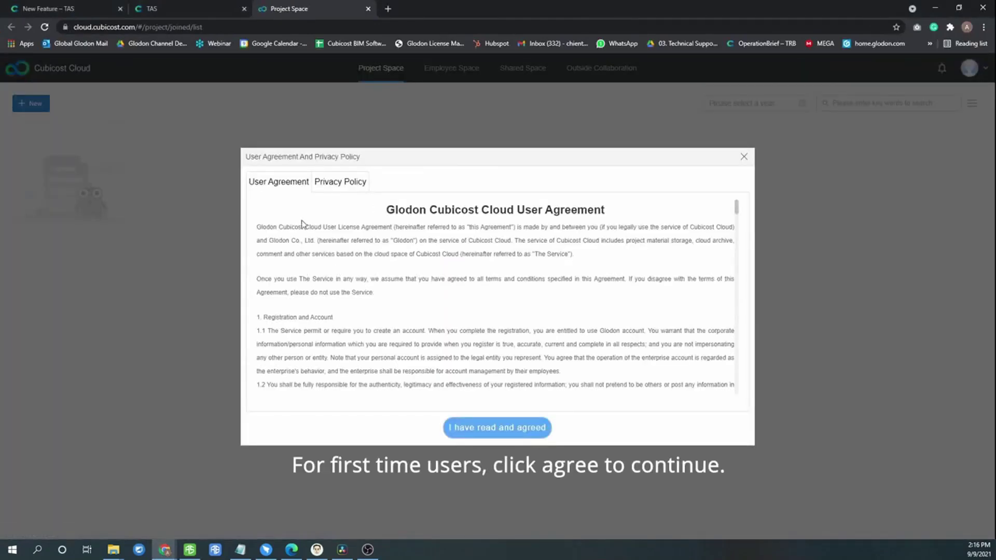
# Accept the Cubicost Cloud user agreement and view the Employee Space file list
pyautogui.click(478, 427)
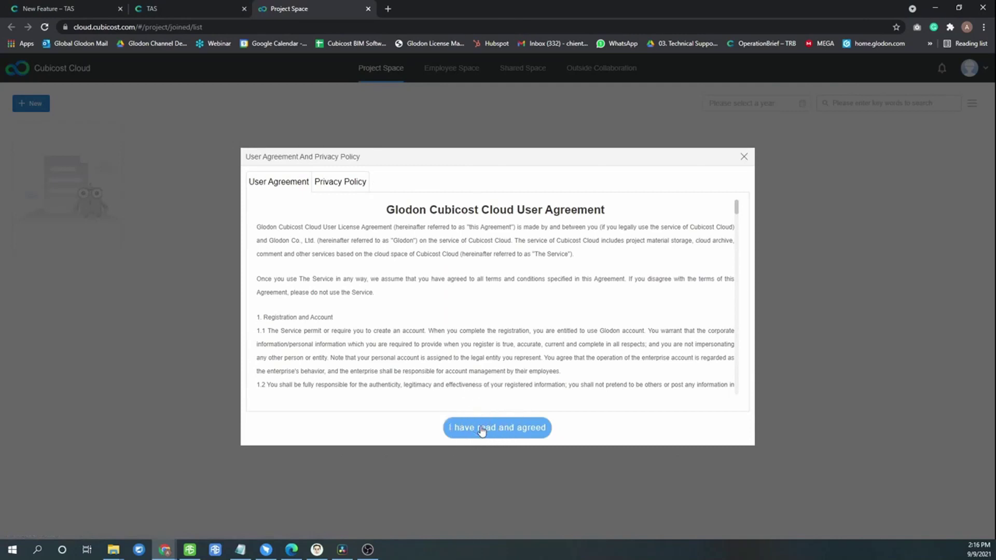
pyautogui.click(453, 75)
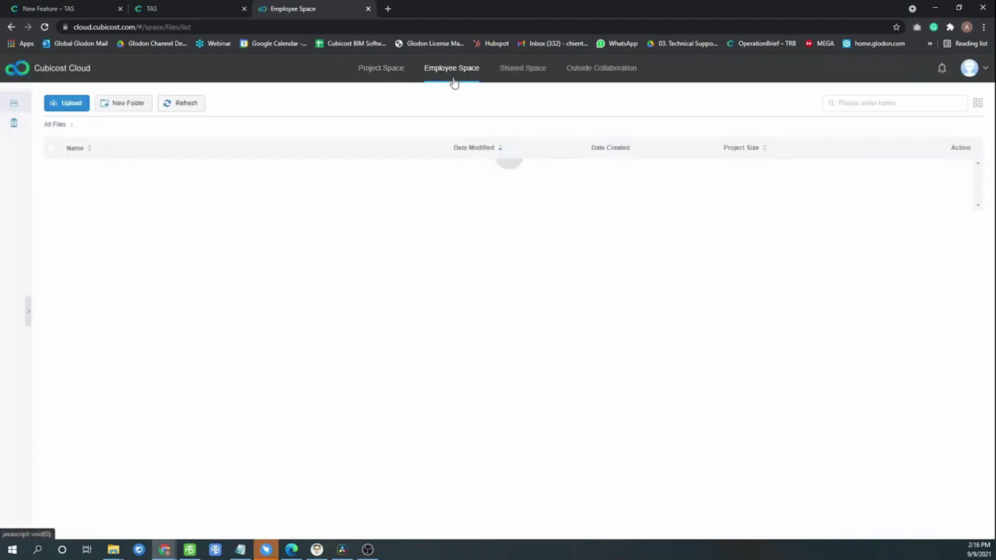